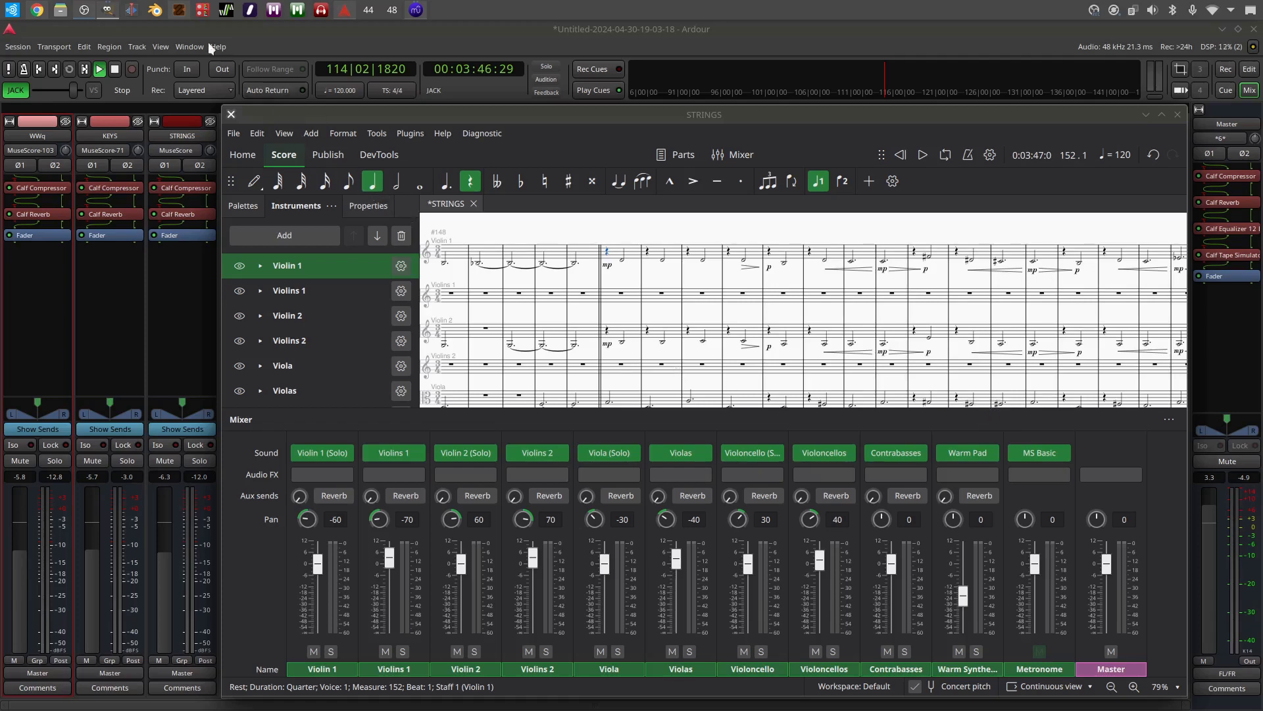
Inspect the audio routing between MuseScore and Ardour in Patchance, and bring up the KEYS and WWq scores in turn
click(179, 13)
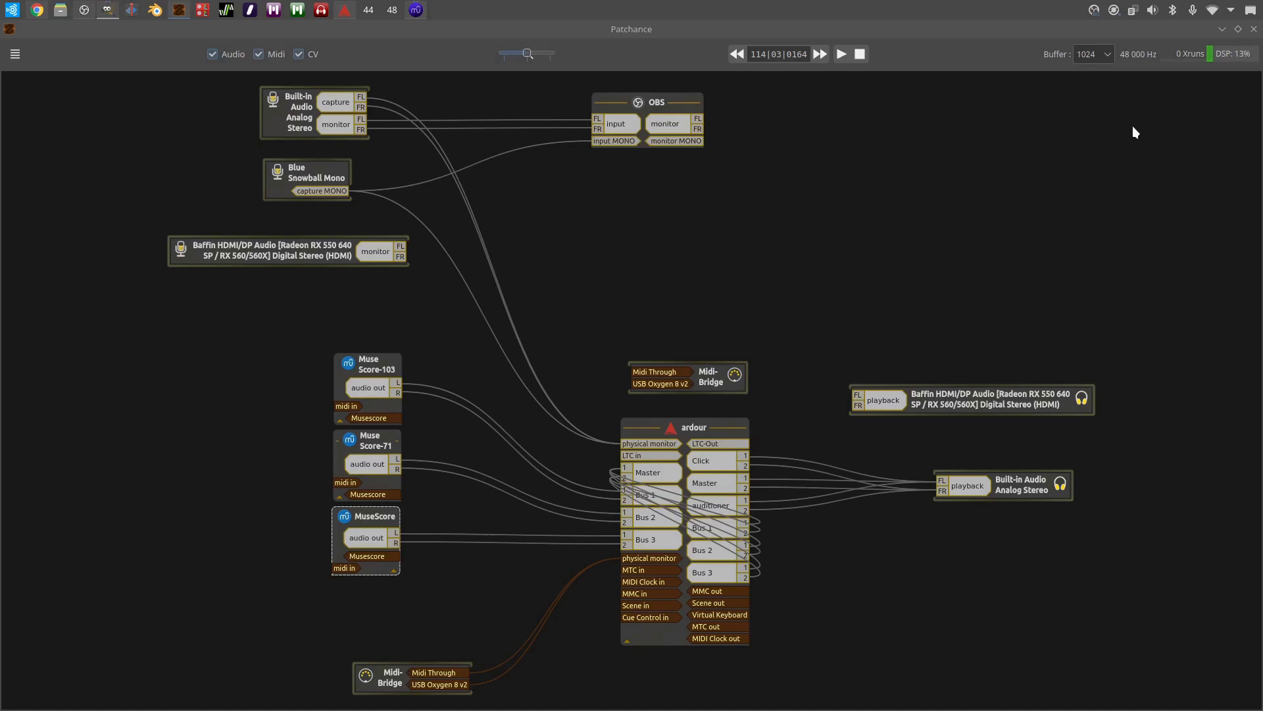
click(1221, 31)
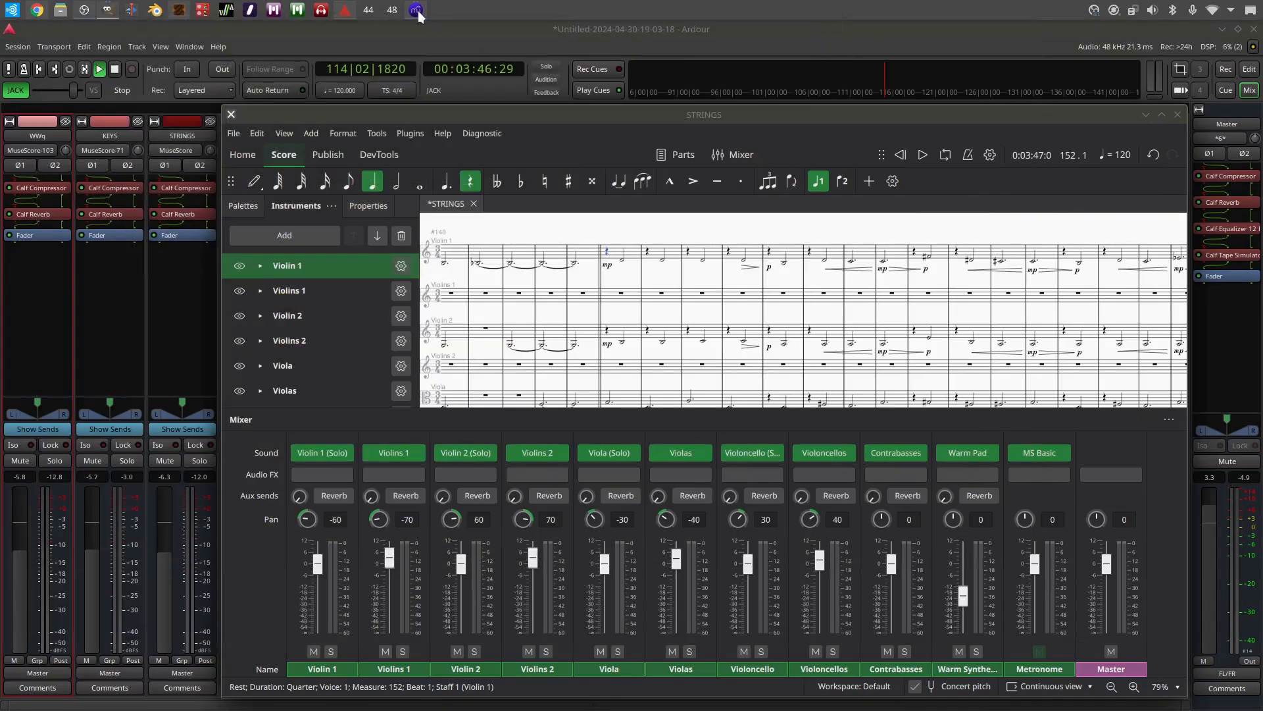
mouse_move(416, 13)
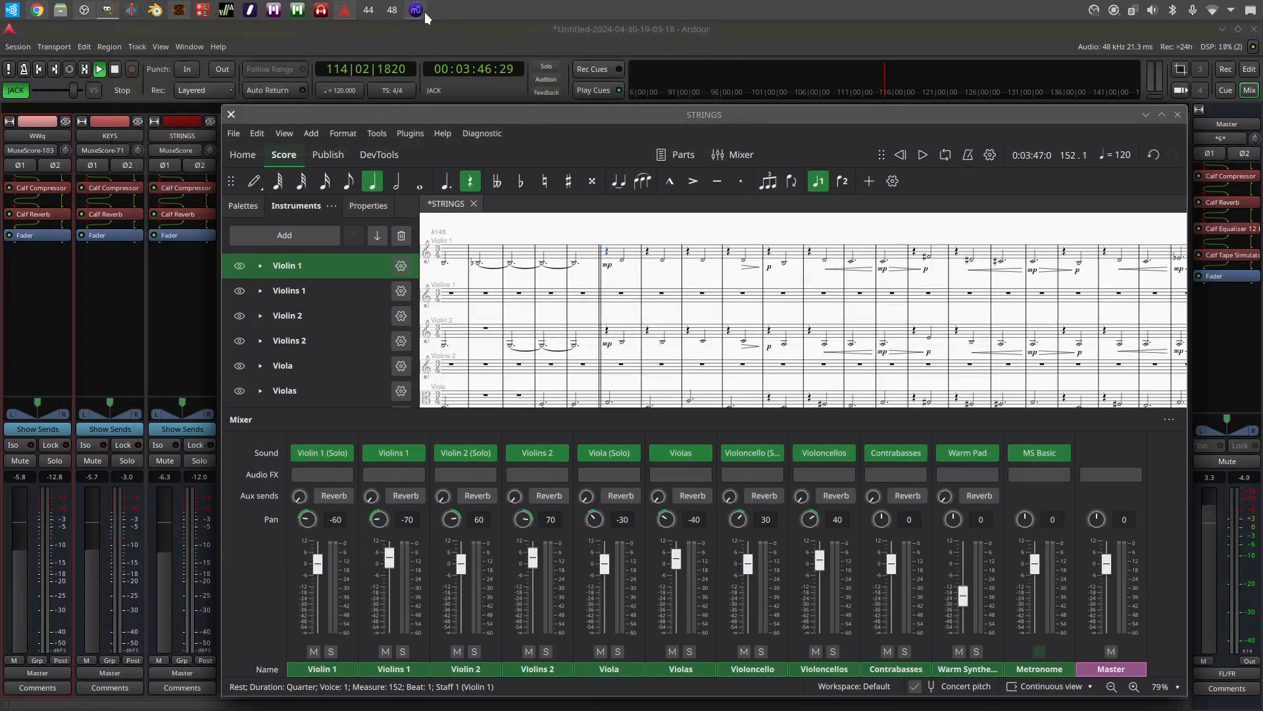
click(418, 11)
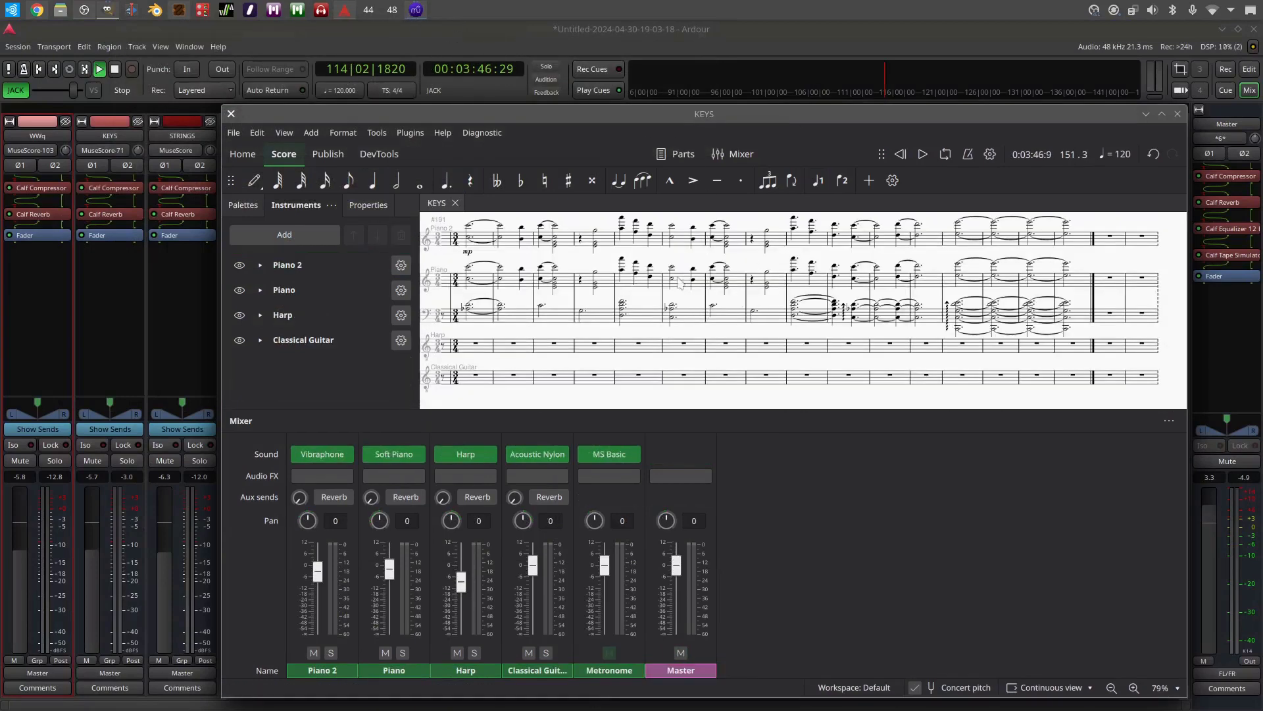
click(416, 11)
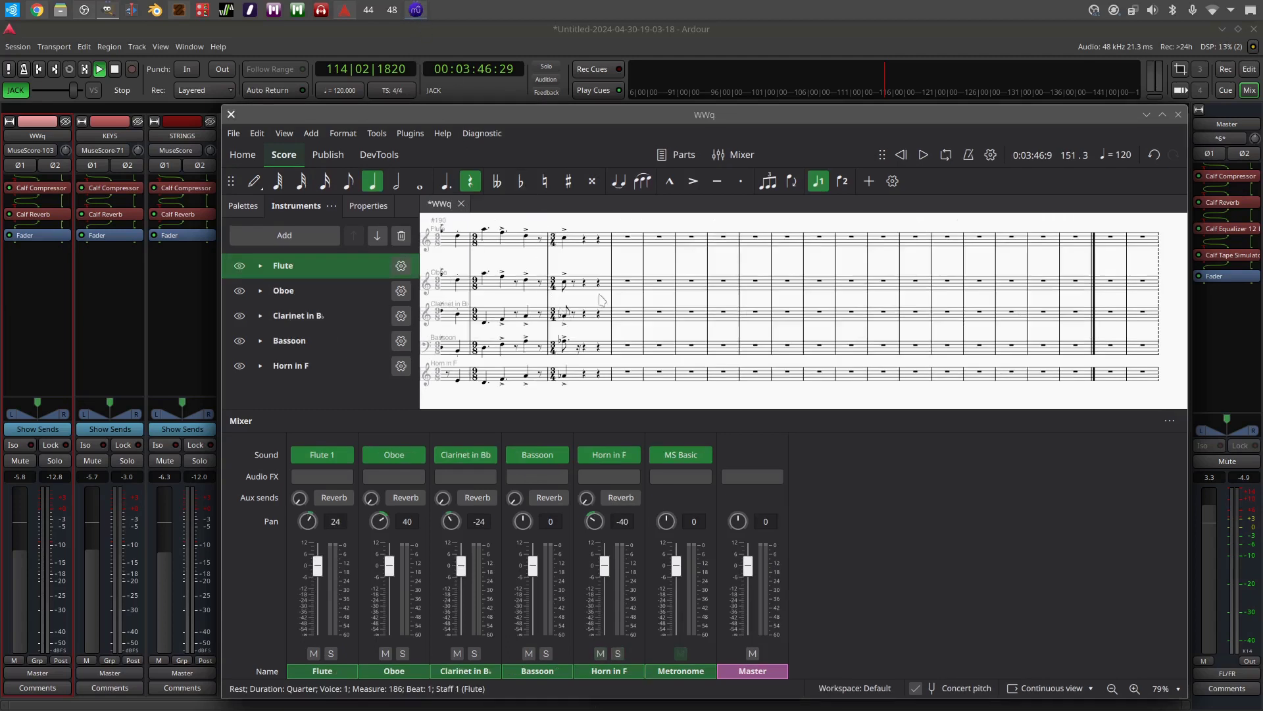
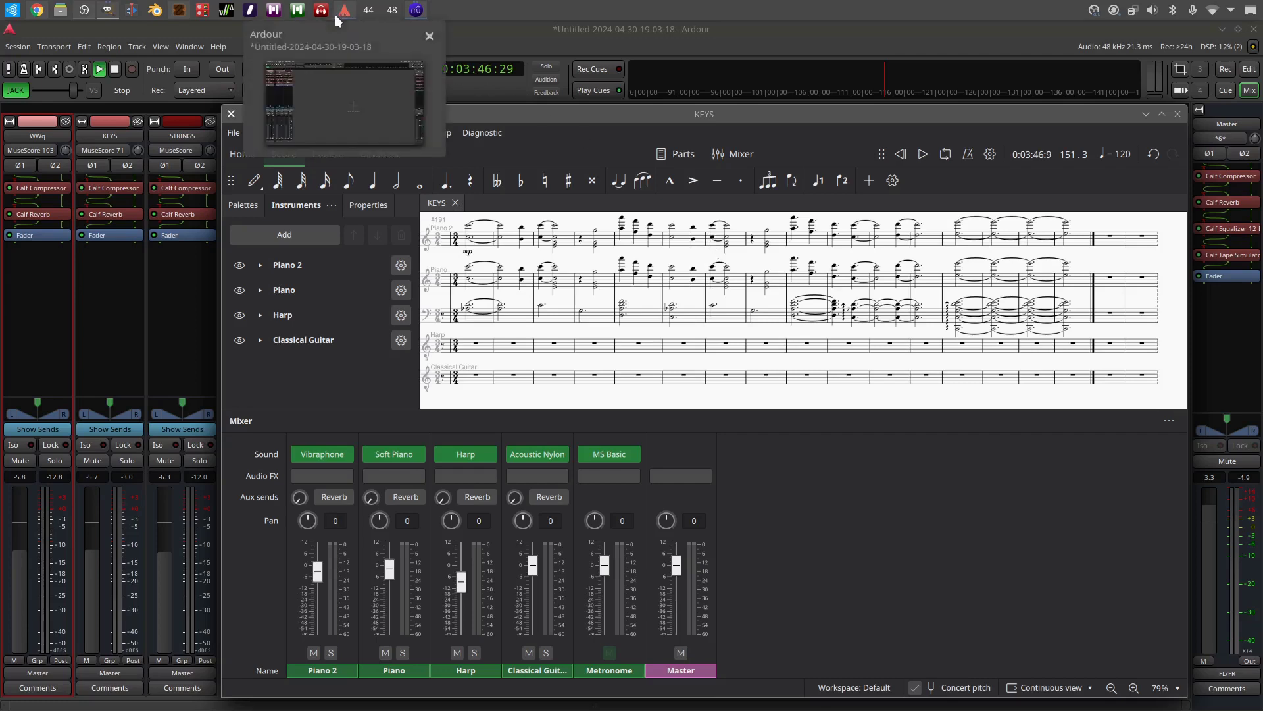
Review the audio connections in Patchance again and look back through the earlier measures of the KEYS score
click(177, 16)
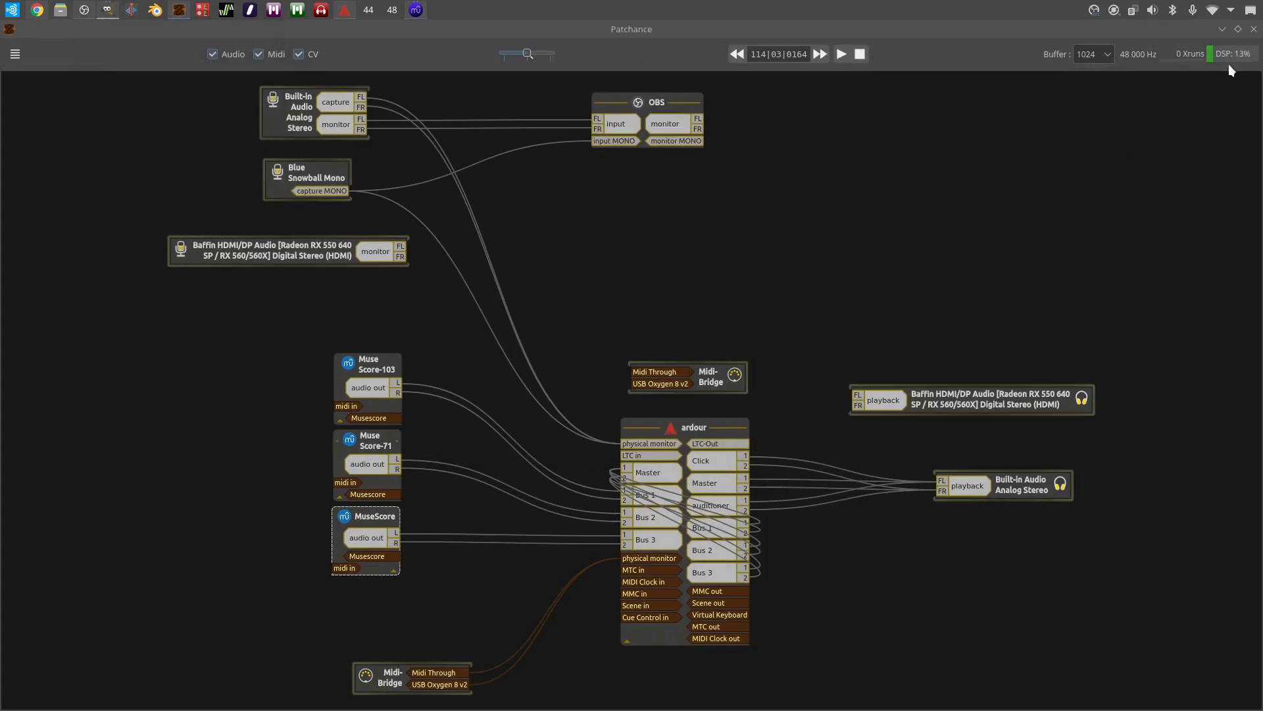
click(1221, 30)
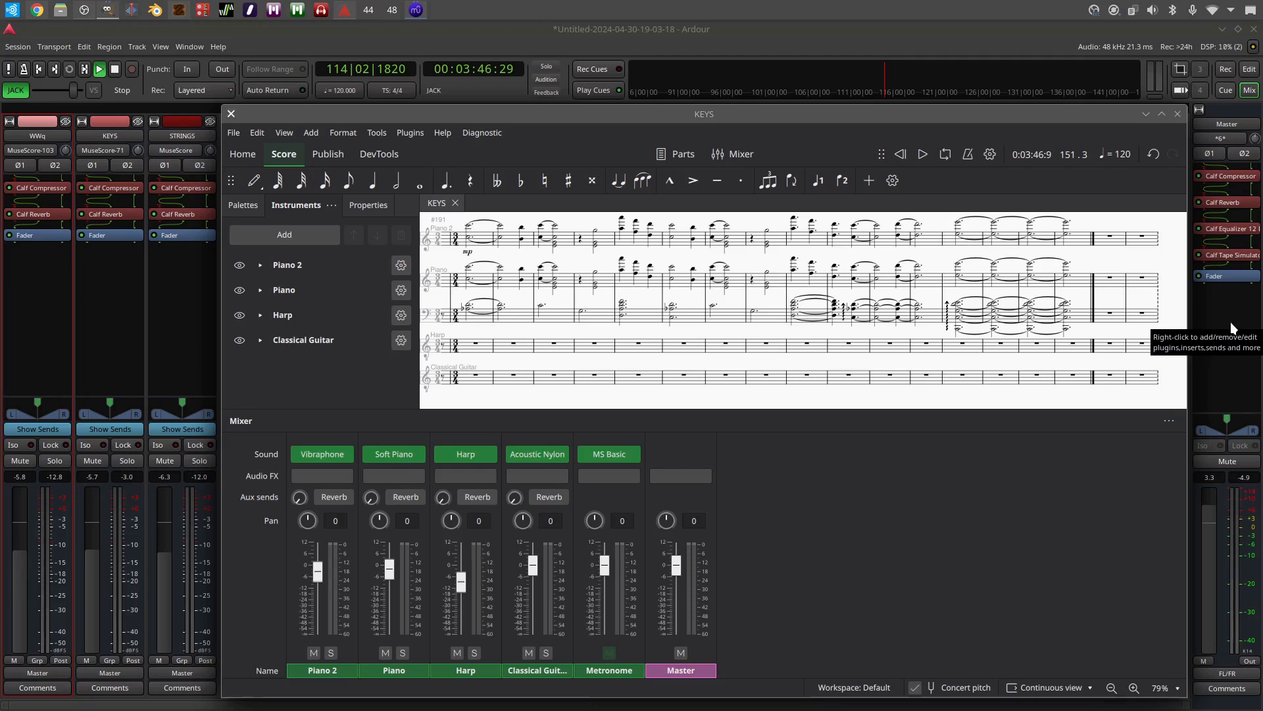
scroll(590, 222, up, 3)
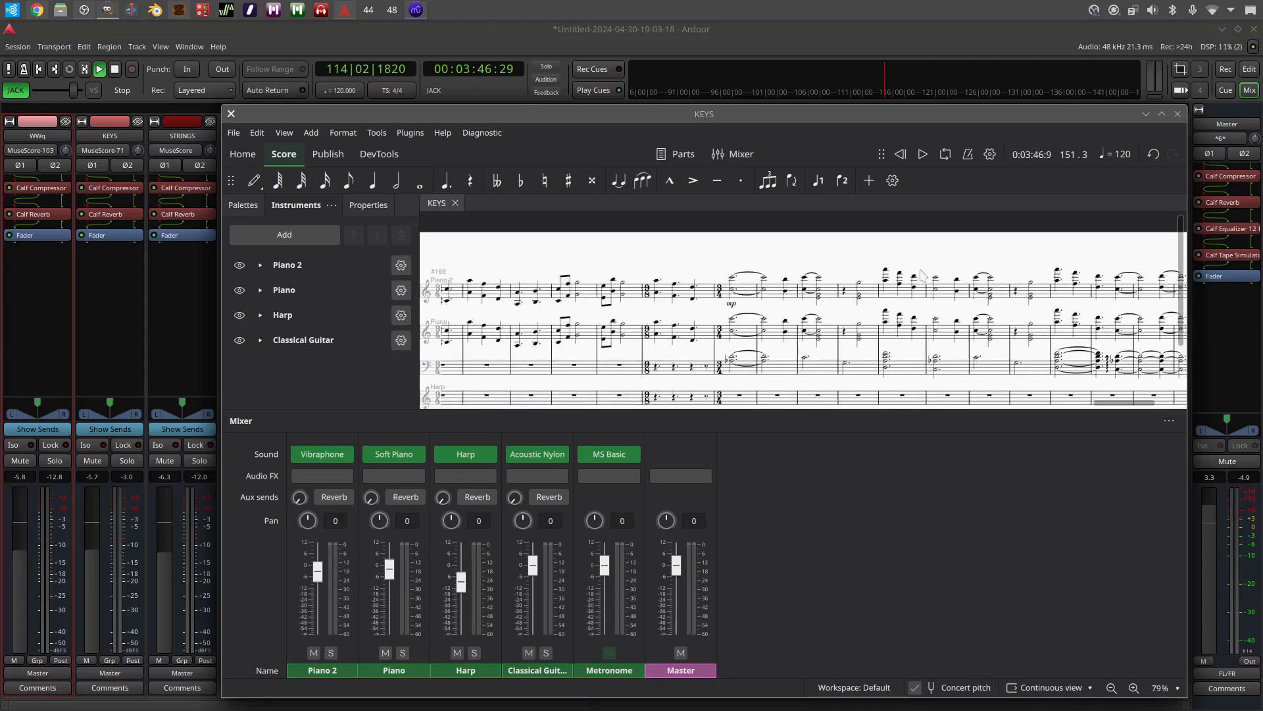
scroll(784, 250, up, 3)
scroll(784, 250, up, 4)
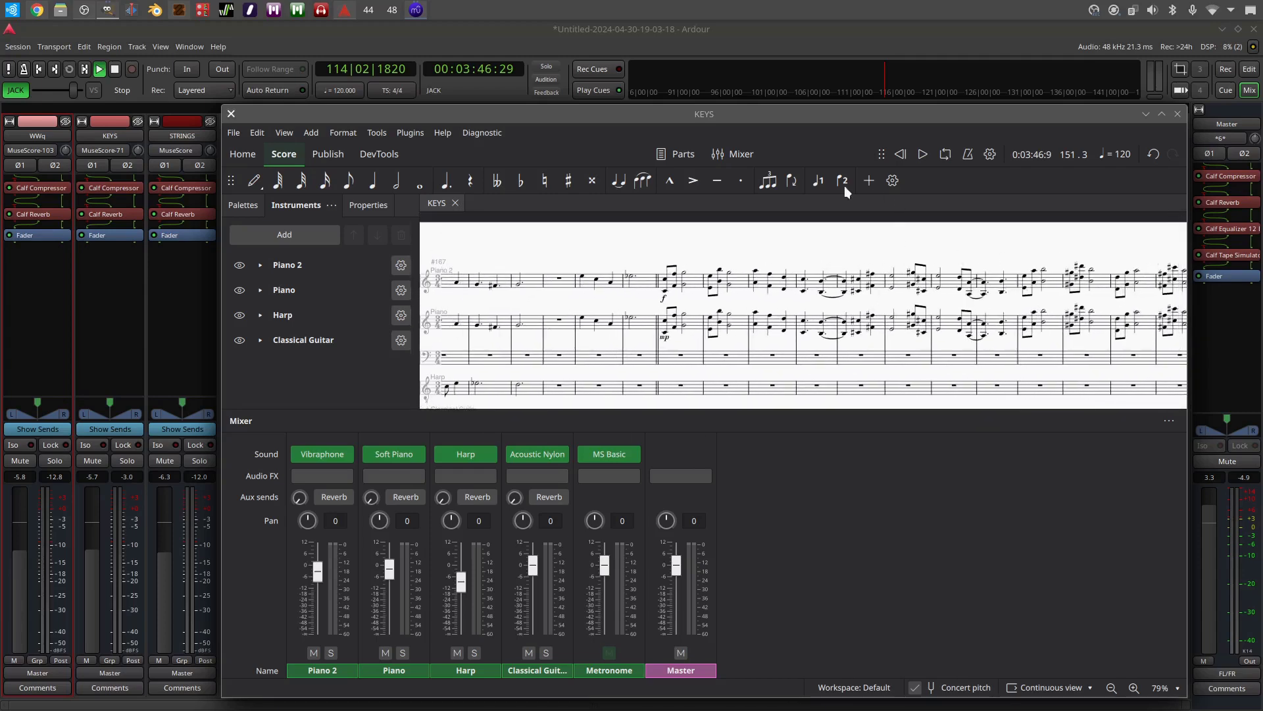
Switch to the STRINGS score, play it from measure 152 and follow the lower string staves during playback
click(426, 9)
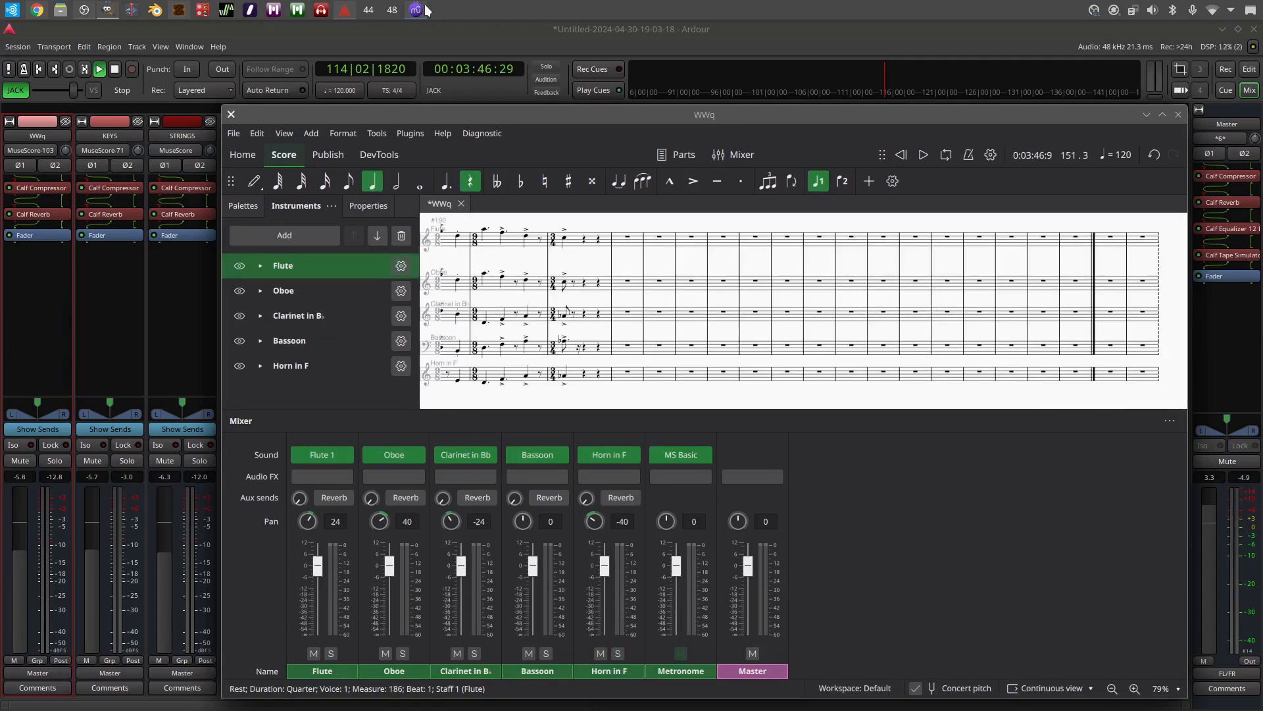
click(426, 9)
scroll(612, 247, right, 1)
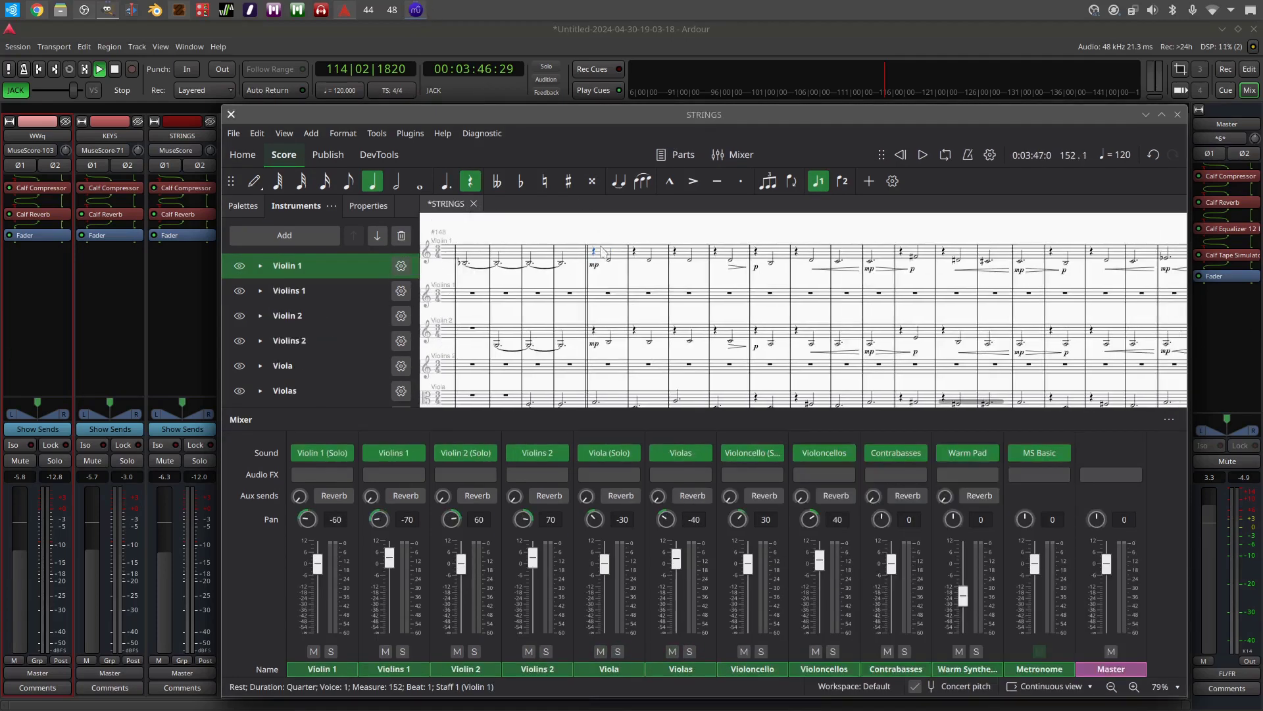
click(923, 155)
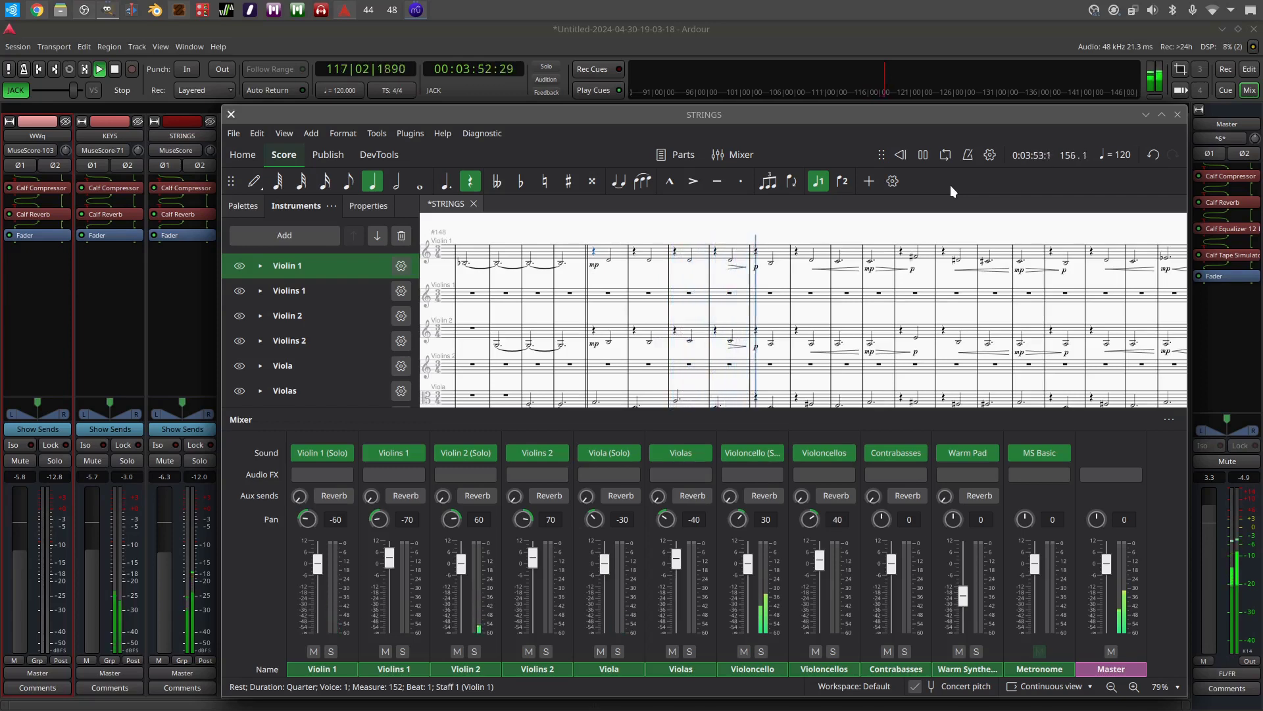
scroll(915, 291, down, 1)
scroll(915, 291, down, 4)
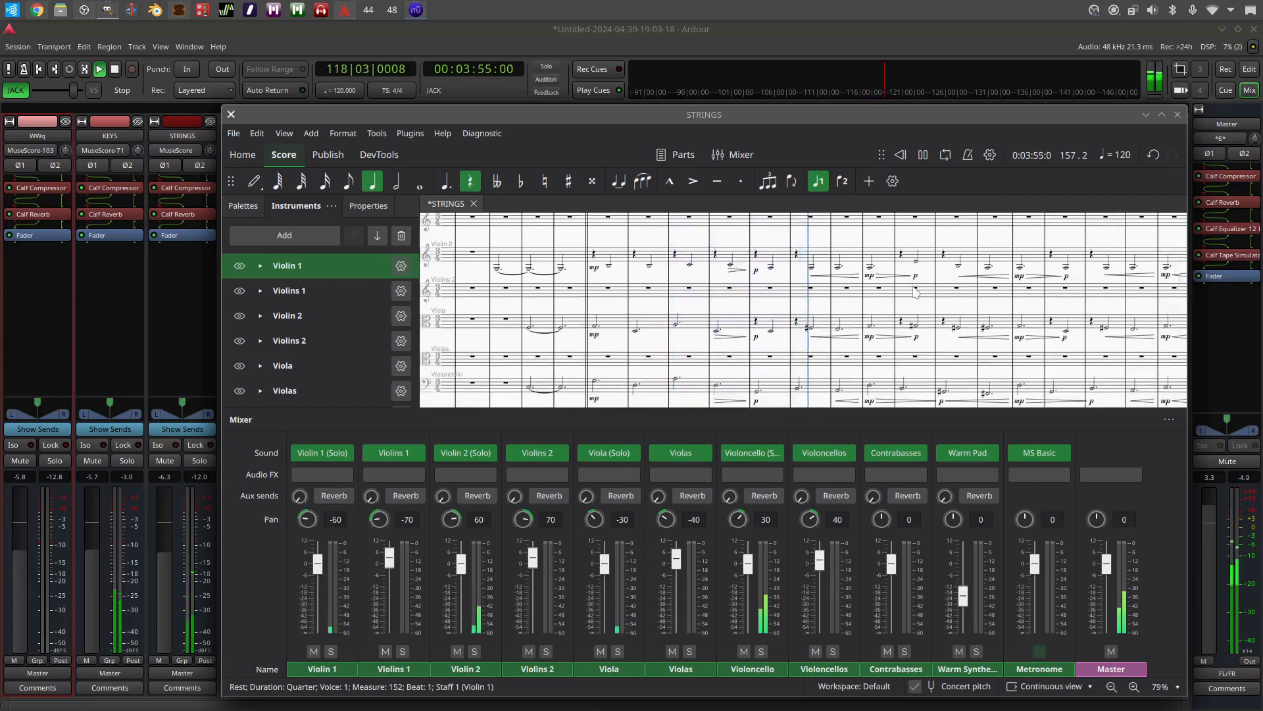
scroll(915, 294, up, 1)
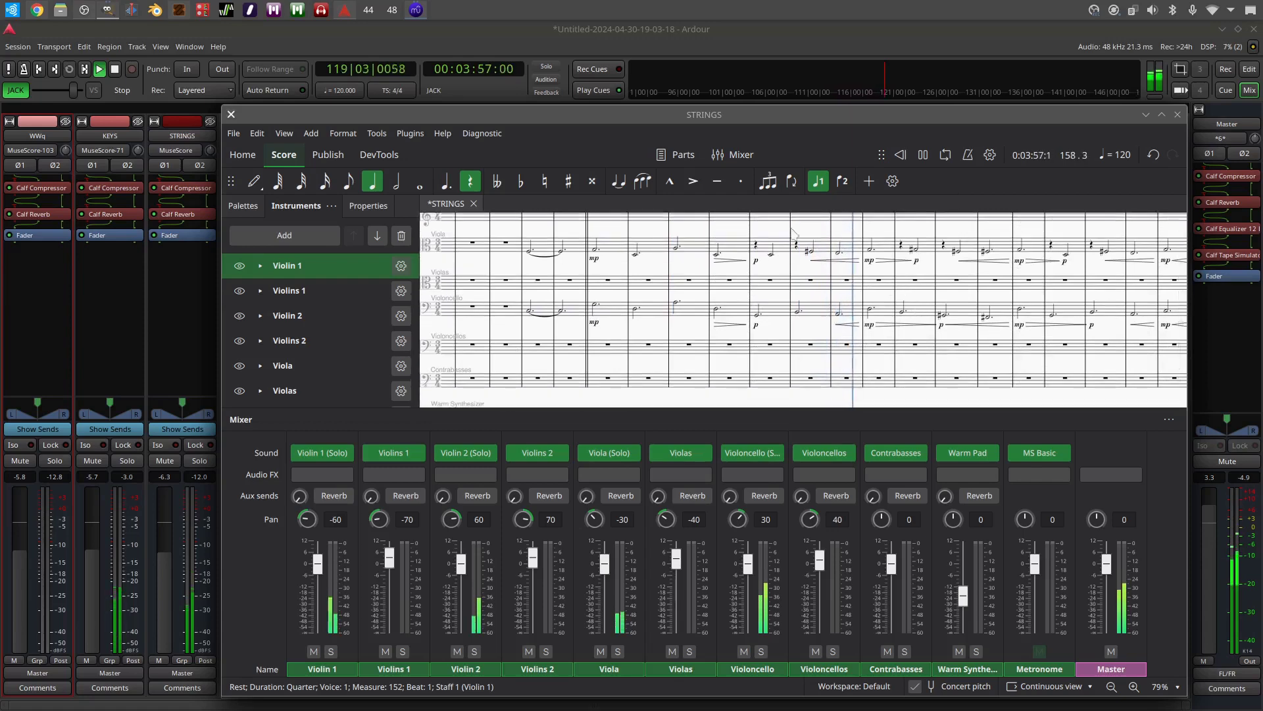
Follow the running playback in the WWq and KEYS scores, and return to the violin staves of the STRINGS score
click(416, 10)
click(417, 11)
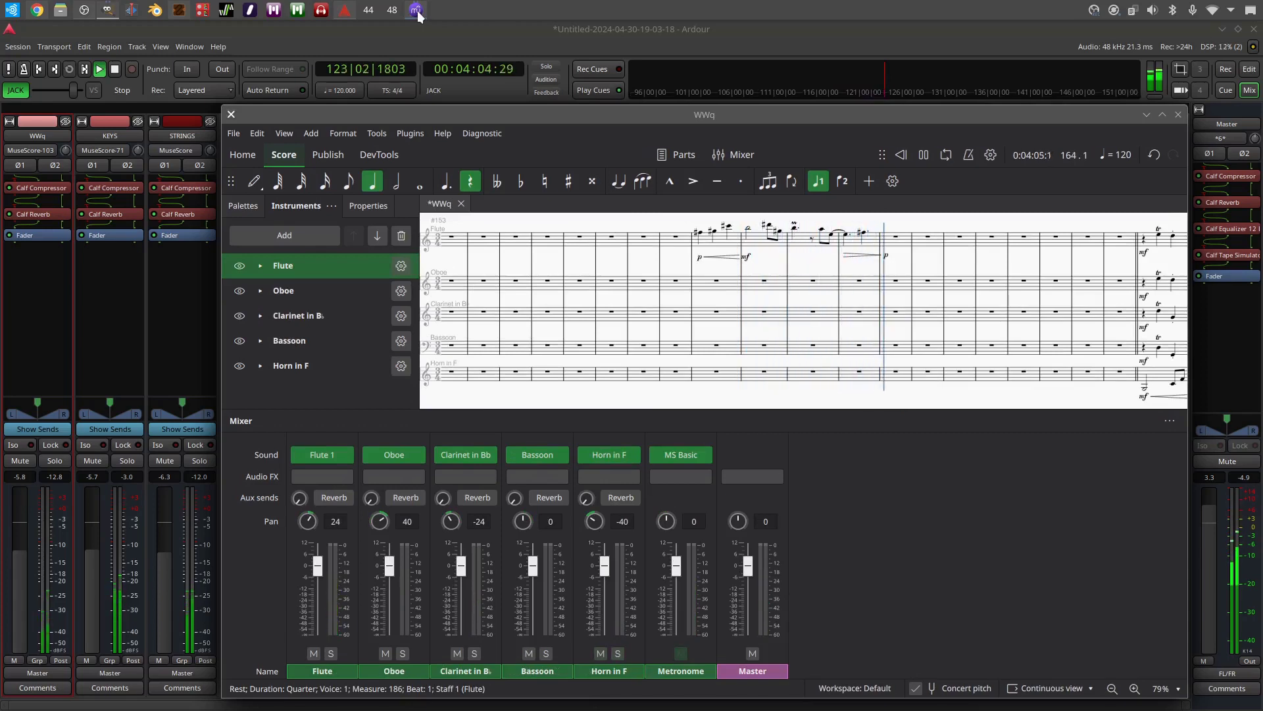
click(418, 11)
click(418, 11)
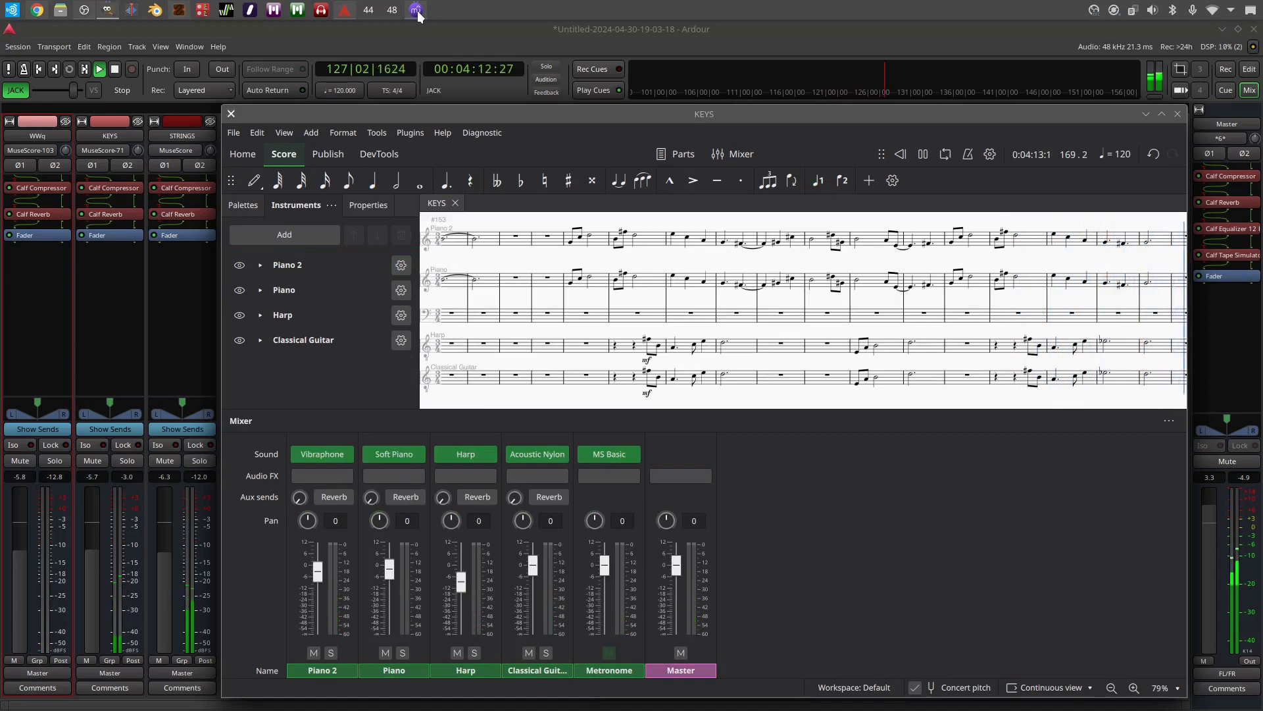
click(417, 12)
click(417, 11)
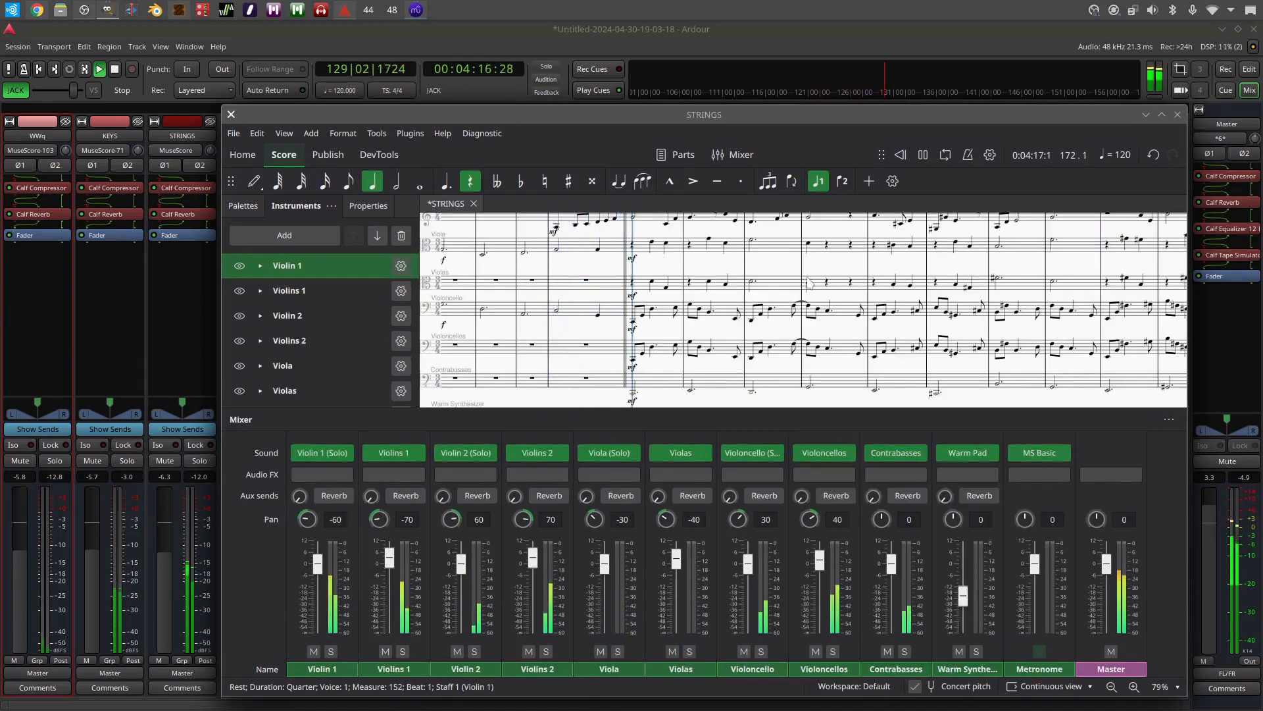
scroll(809, 283, up, 4)
scroll(810, 283, up, 2)
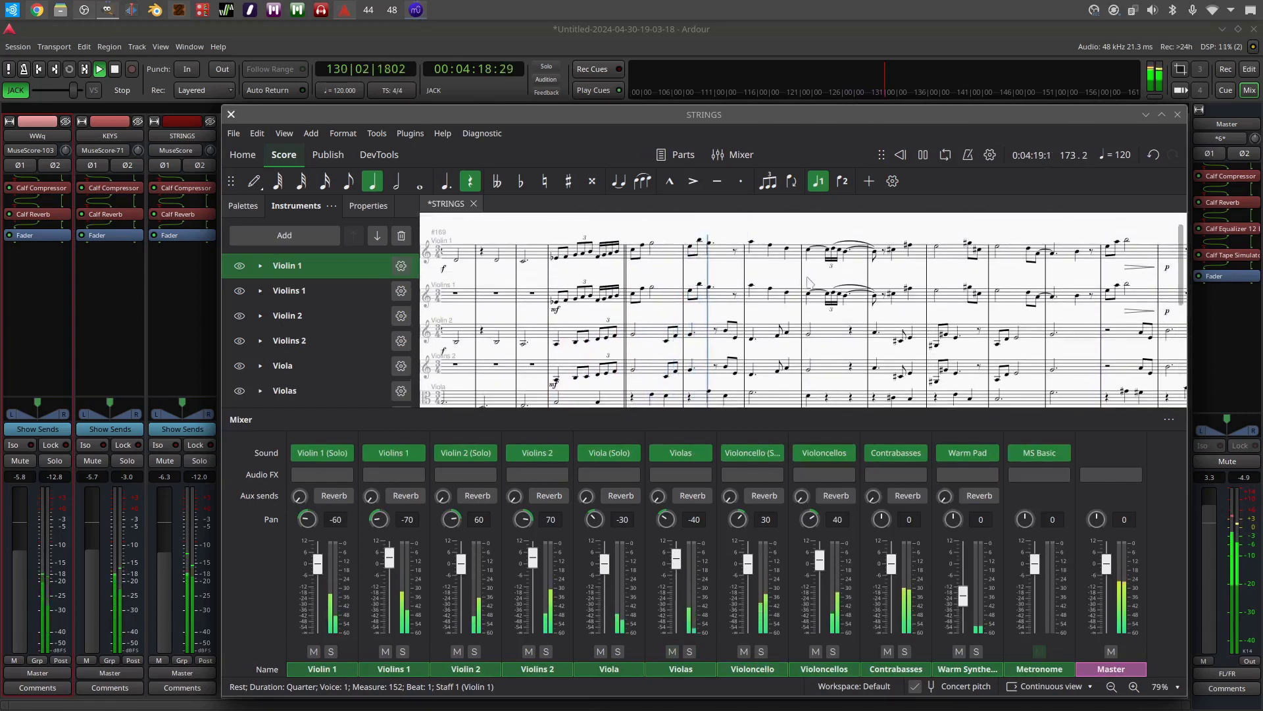
Follow the playback through the KEYS, WWq and STRINGS scores to the end of the piece and stop the transport in Ardour
click(416, 13)
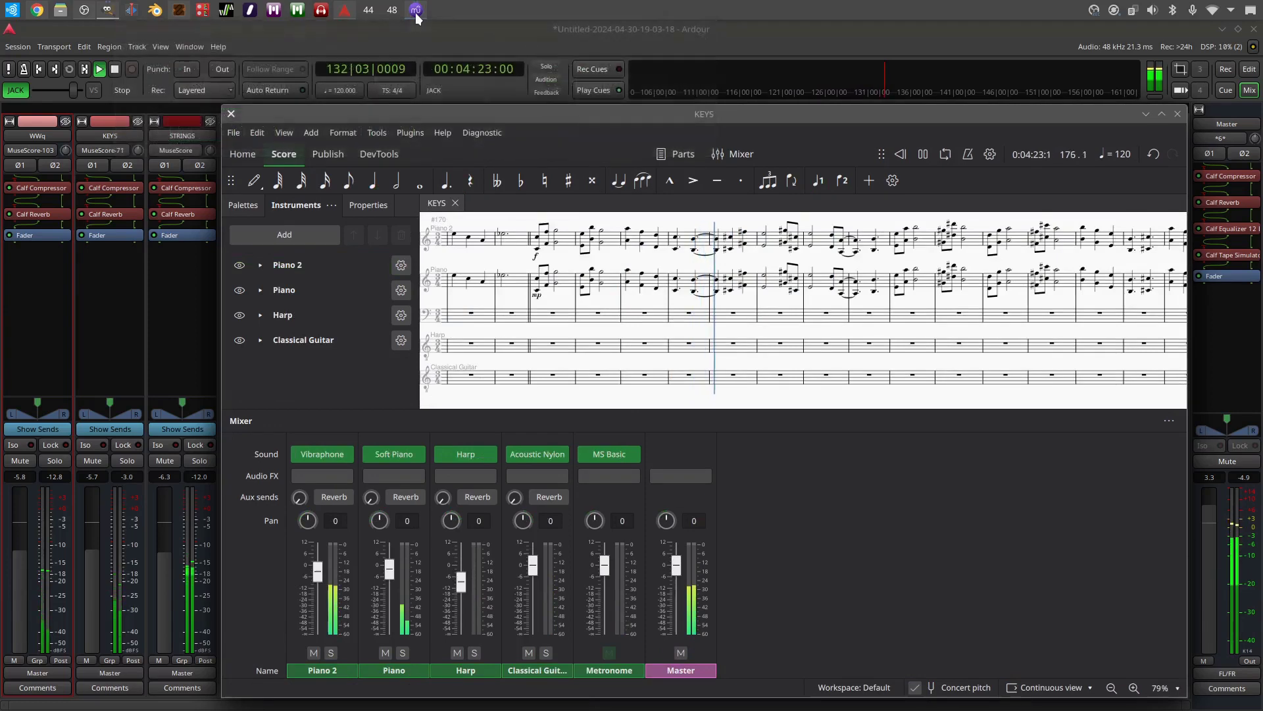
click(416, 14)
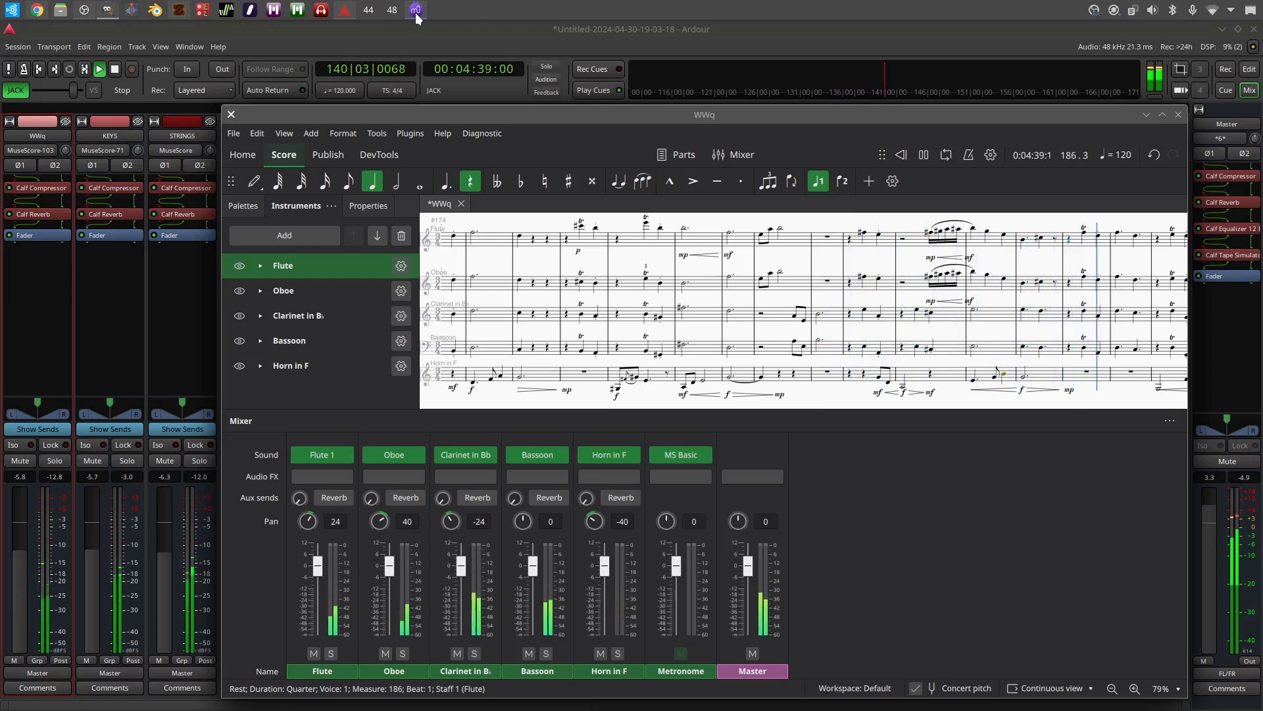
click(417, 16)
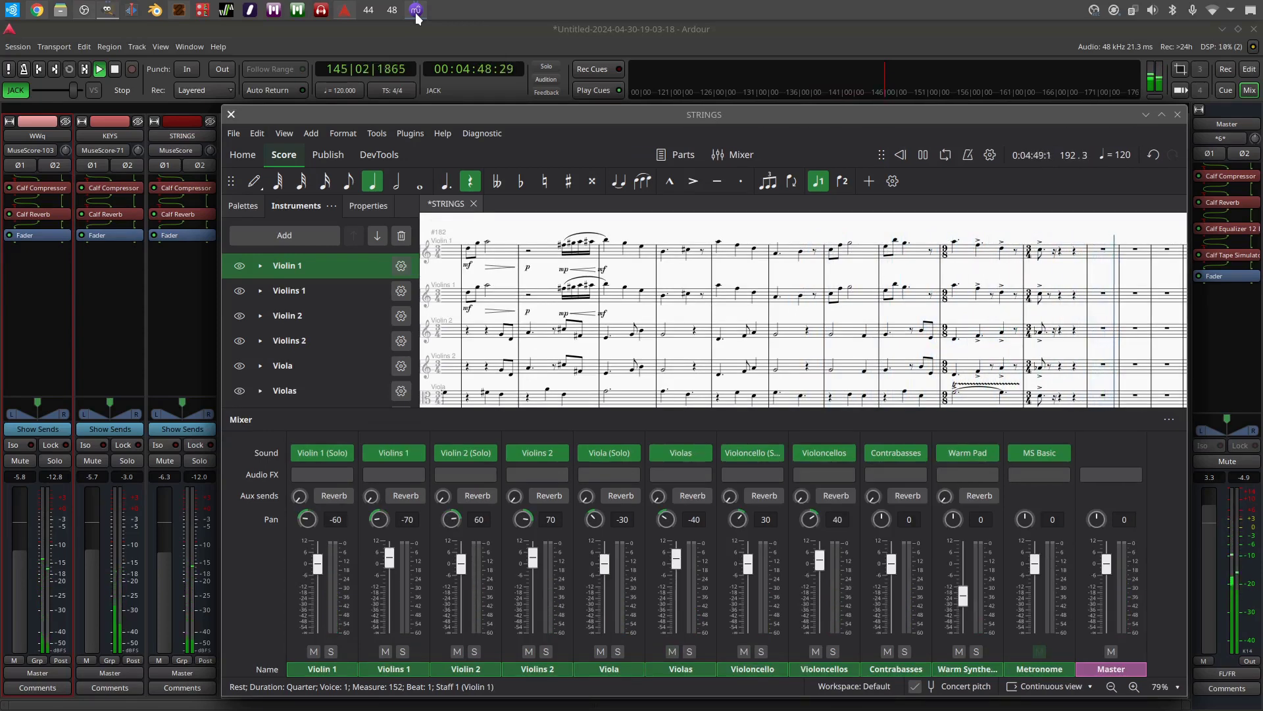
click(416, 17)
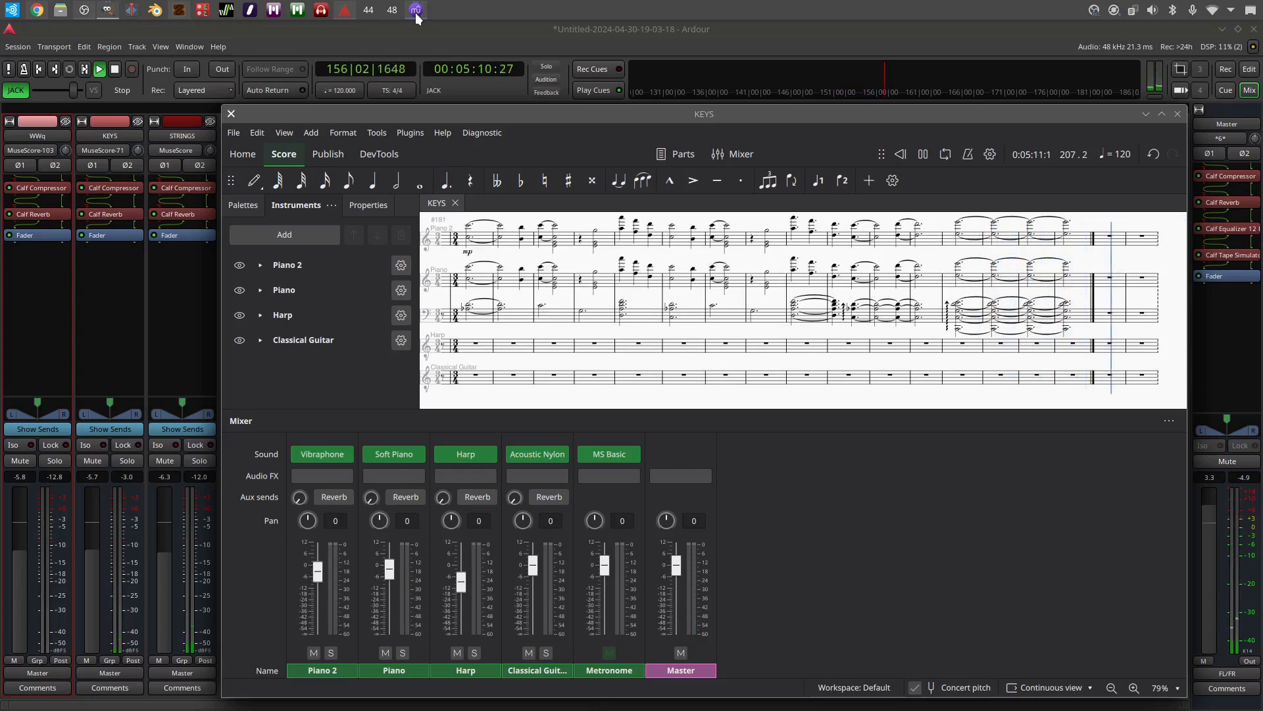
click(116, 74)
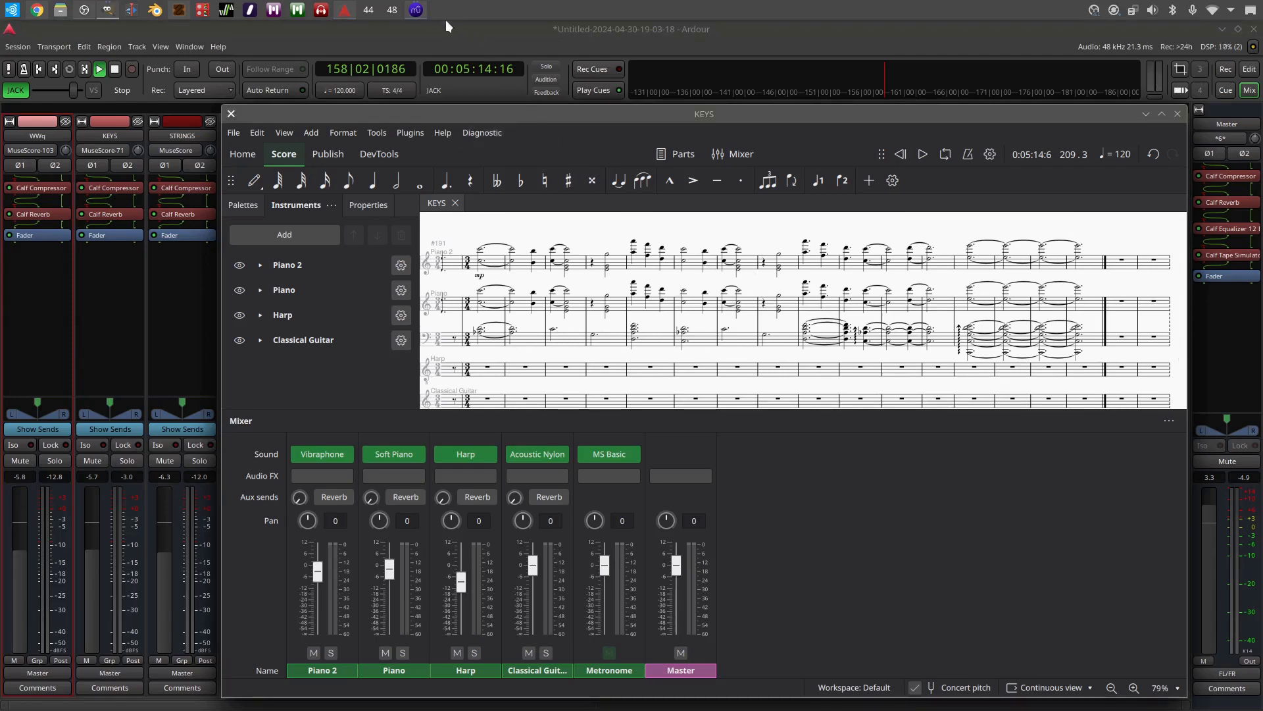
Select the Violin 1 A5 note at the start of measure 186 in the STRINGS score and examine the staves below it
mouse_move(416, 13)
click(415, 10)
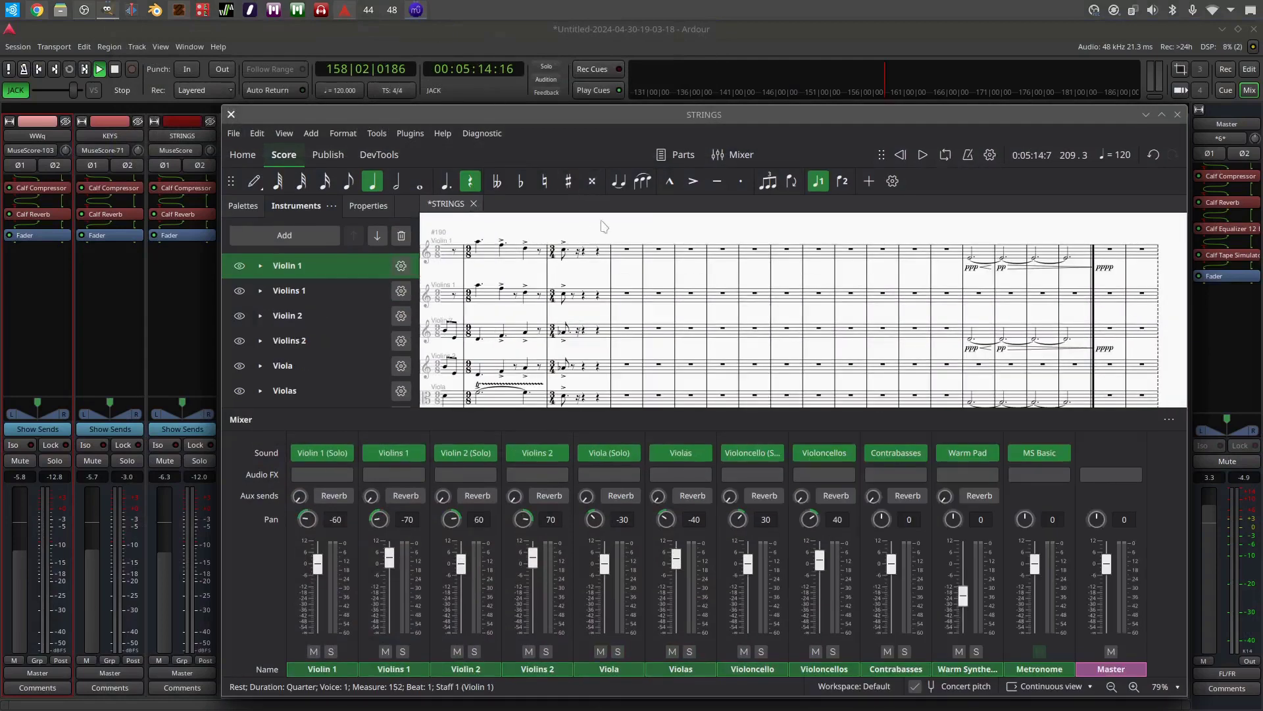
scroll(950, 266, left, 5)
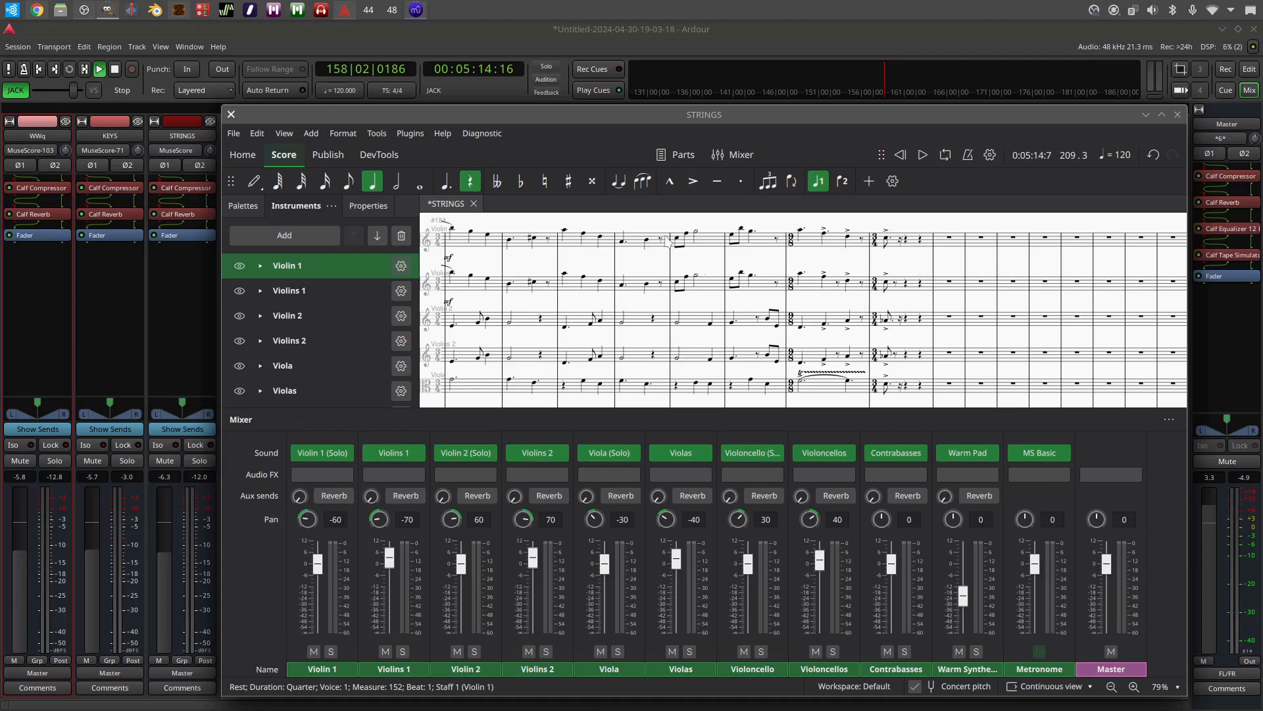
click(564, 232)
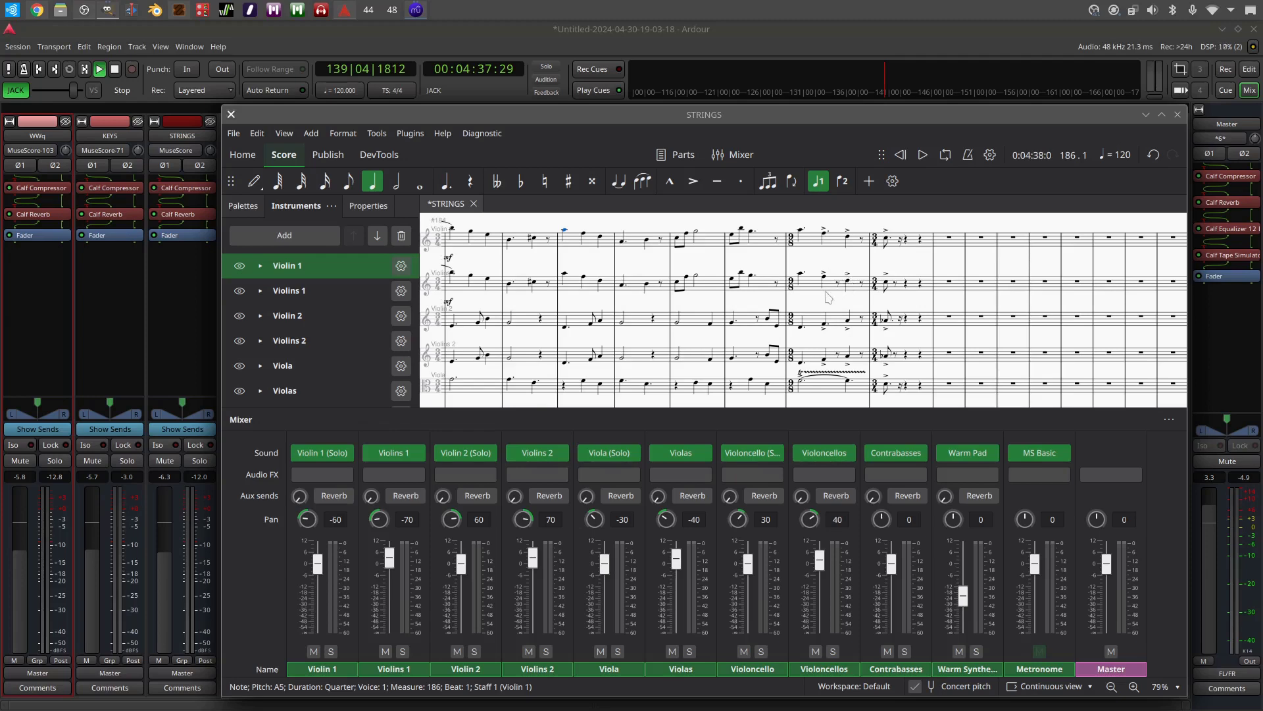
scroll(895, 382, down, 1)
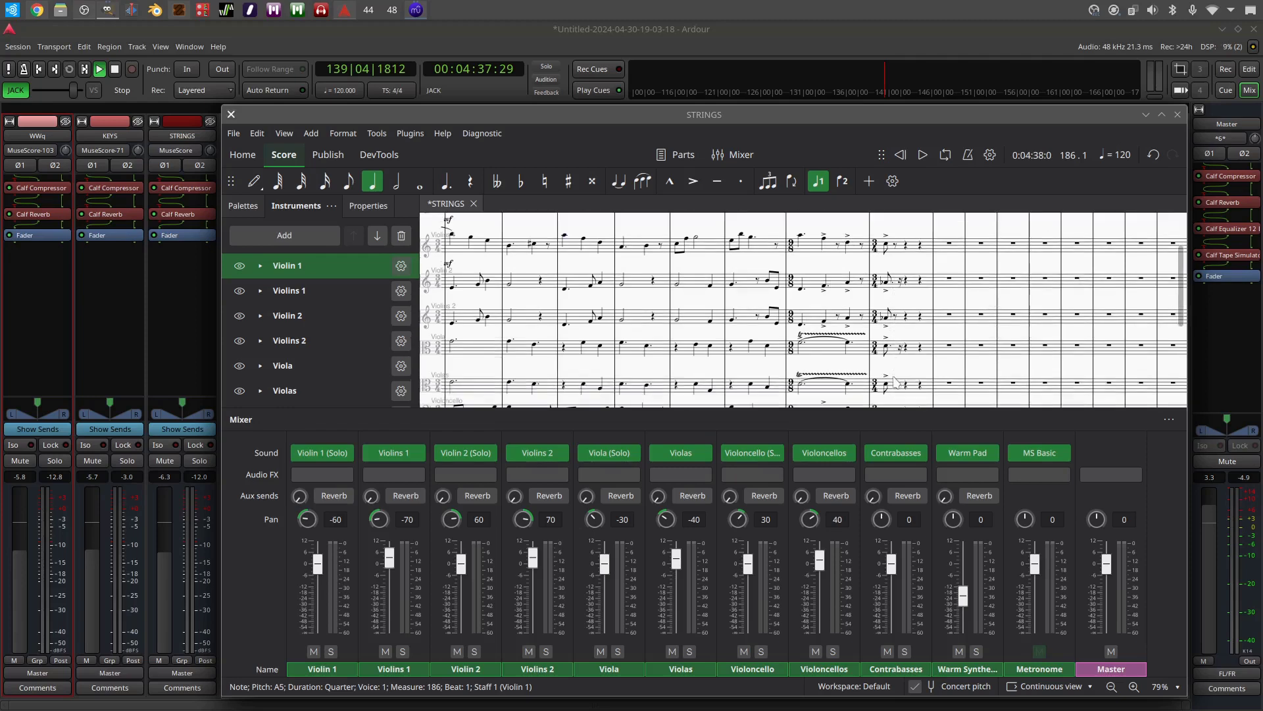
scroll(894, 381, down, 3)
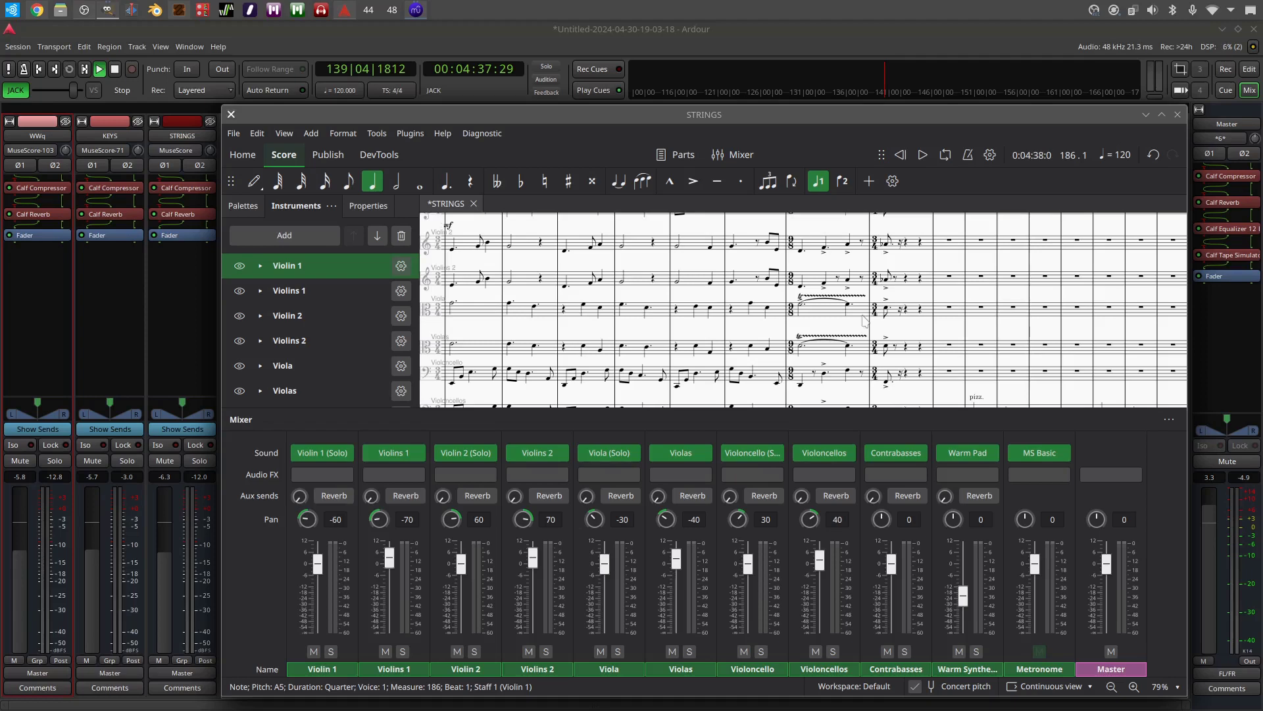
scroll(864, 320, up, 3)
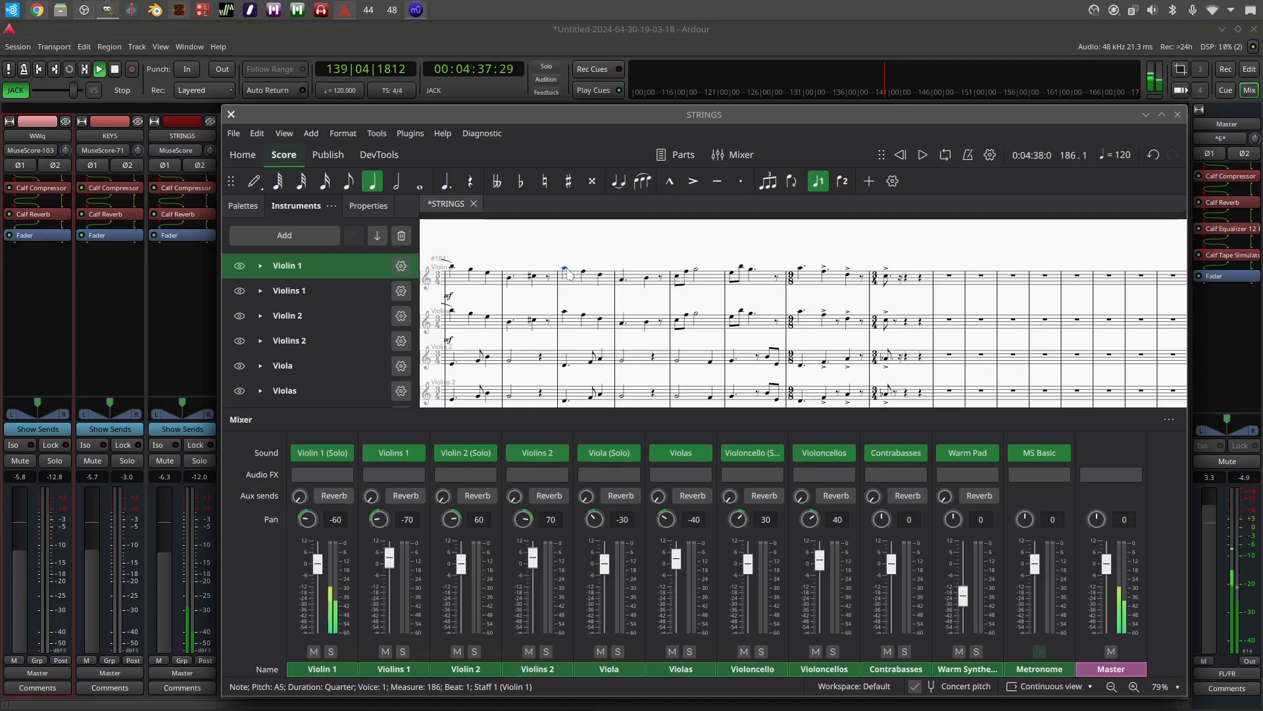
Play from measure 186, switch to the WWq score to follow the woodwinds, and pause the playback
click(923, 156)
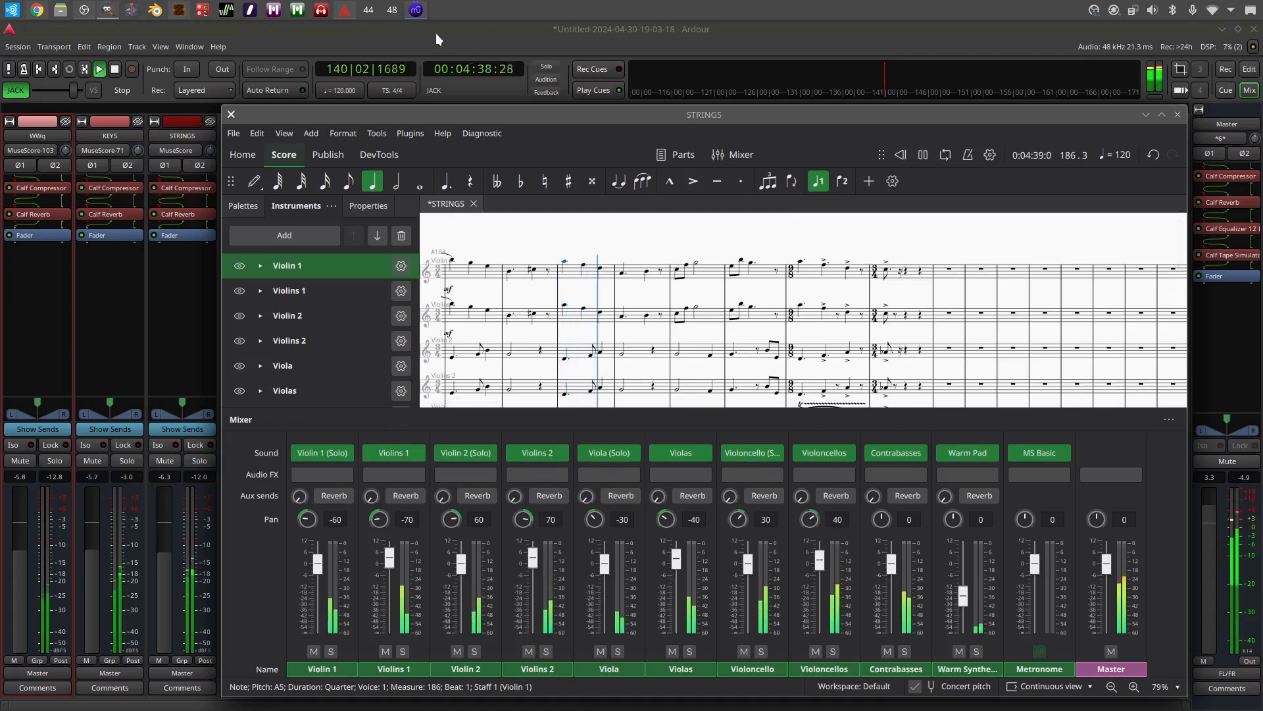
click(414, 10)
click(413, 10)
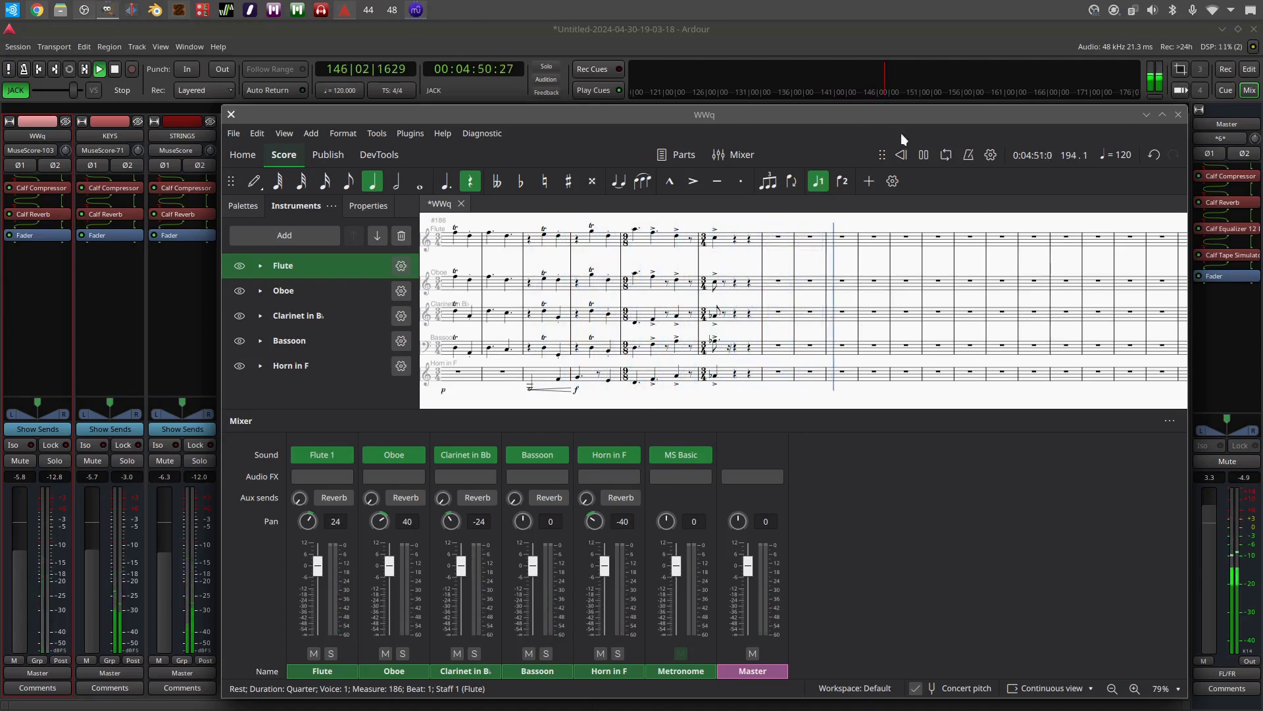
click(925, 156)
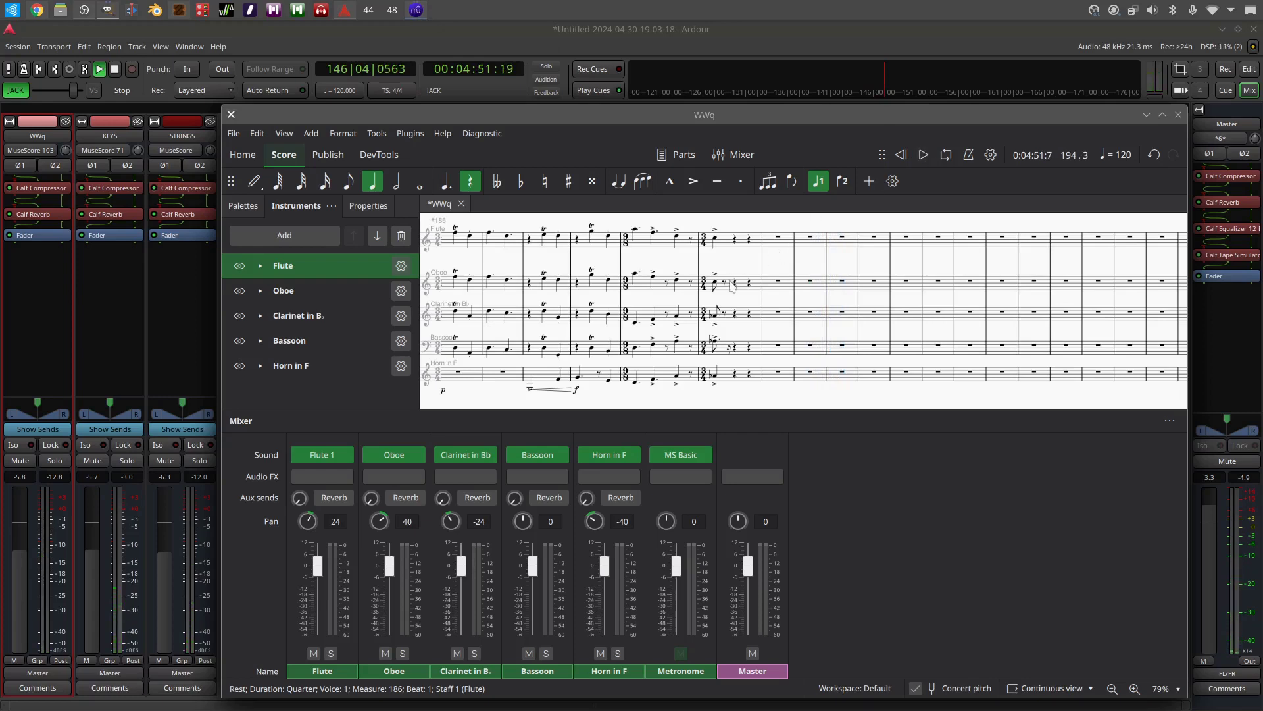
Examine the woodwind staves of the WWq score back to measure 173, and hide and show the mixer again
drag(668, 262, 853, 277)
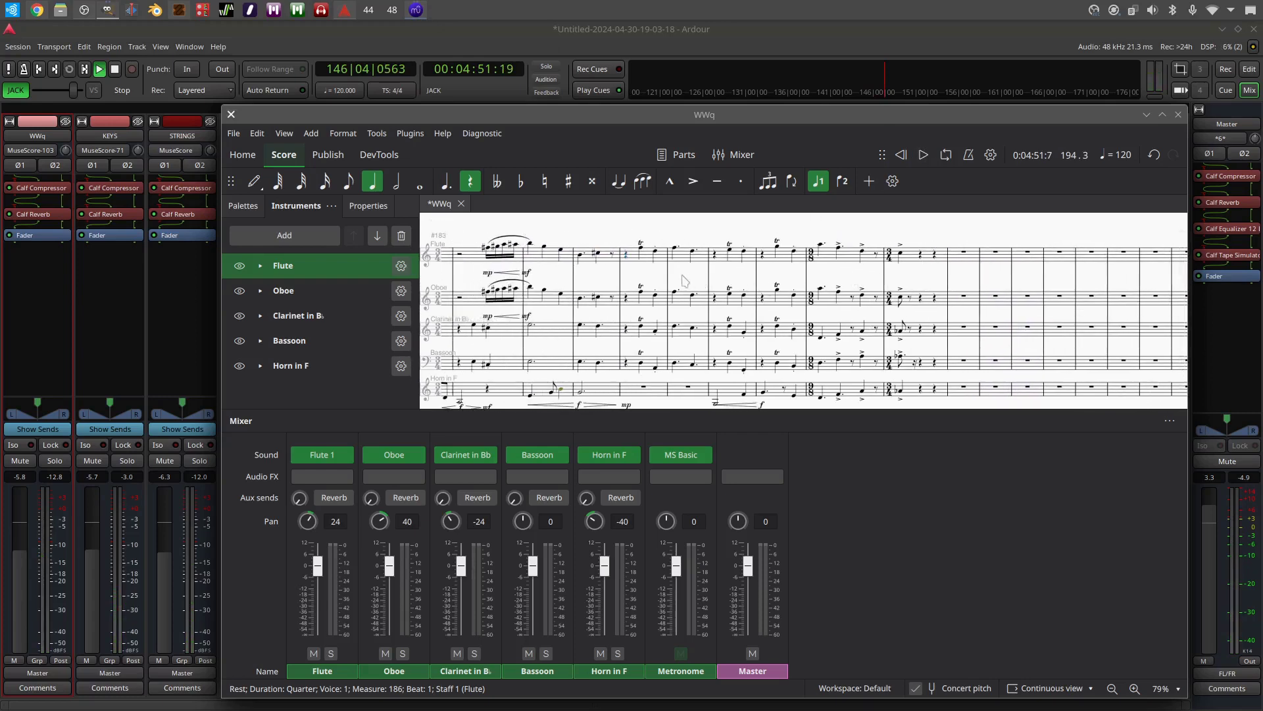
scroll(685, 282, up, 5)
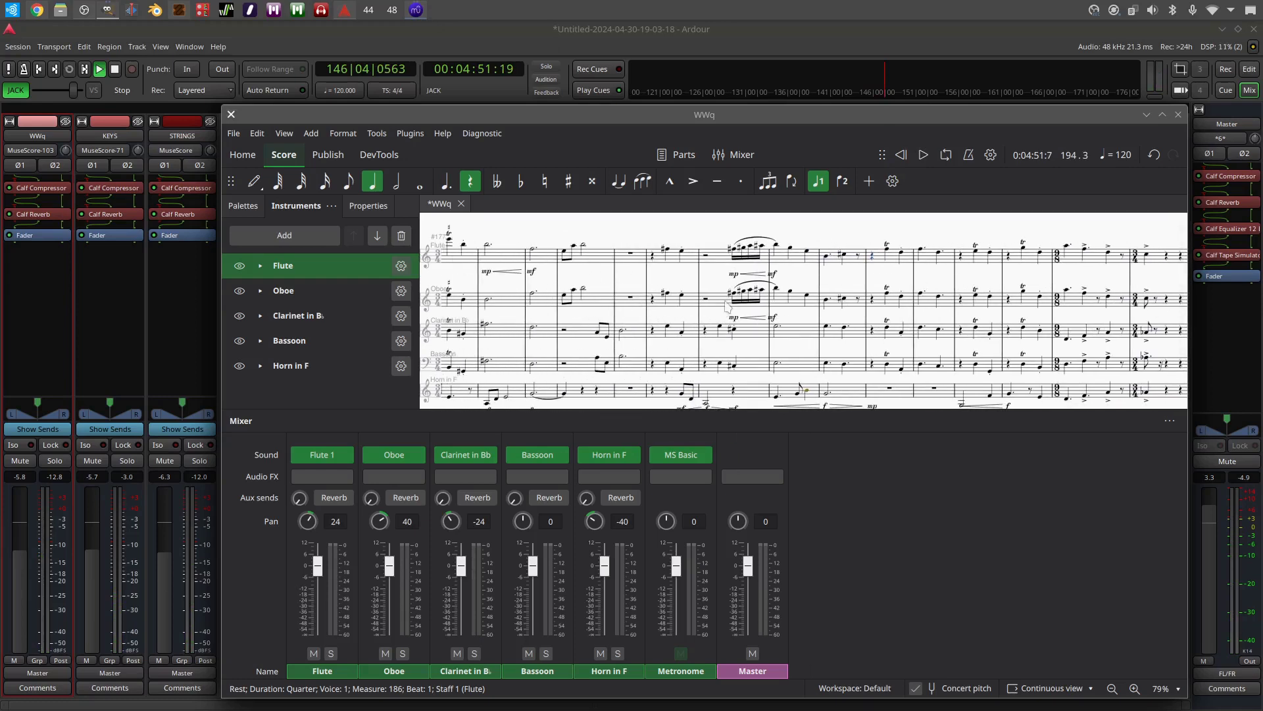
drag(789, 317, 813, 282)
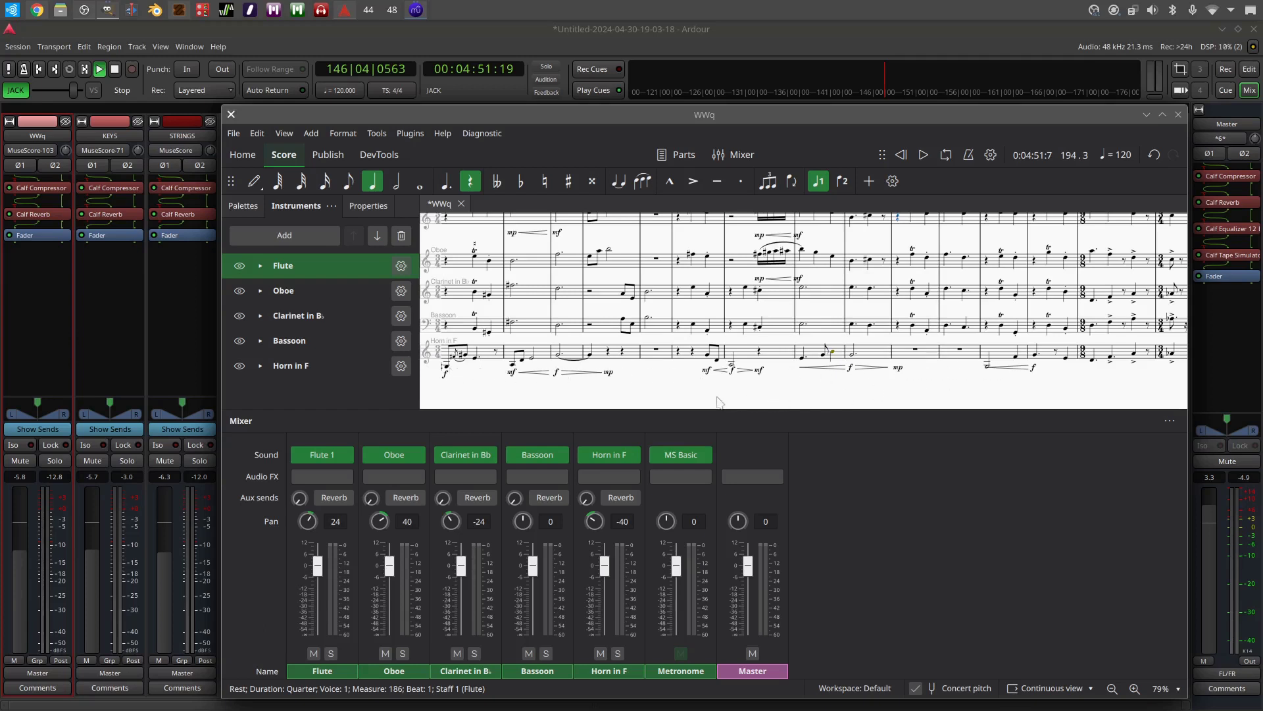
scroll(697, 389, left, 3)
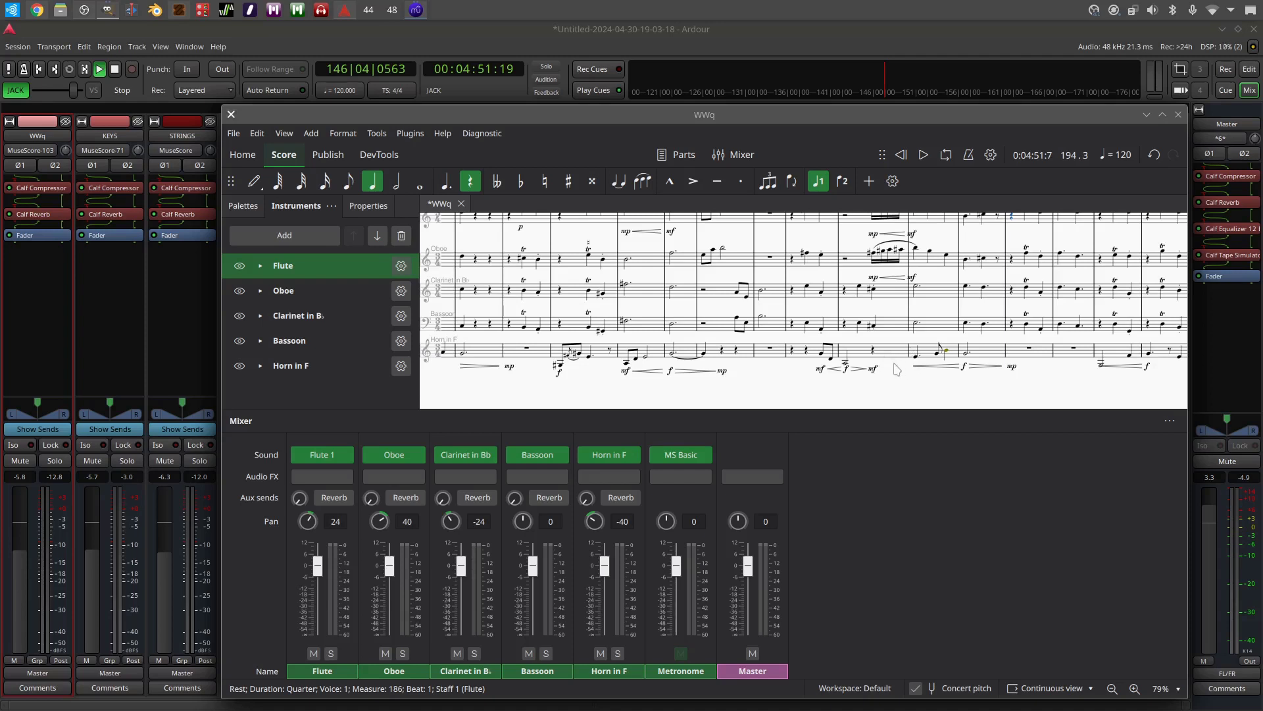
scroll(897, 369, up, 2)
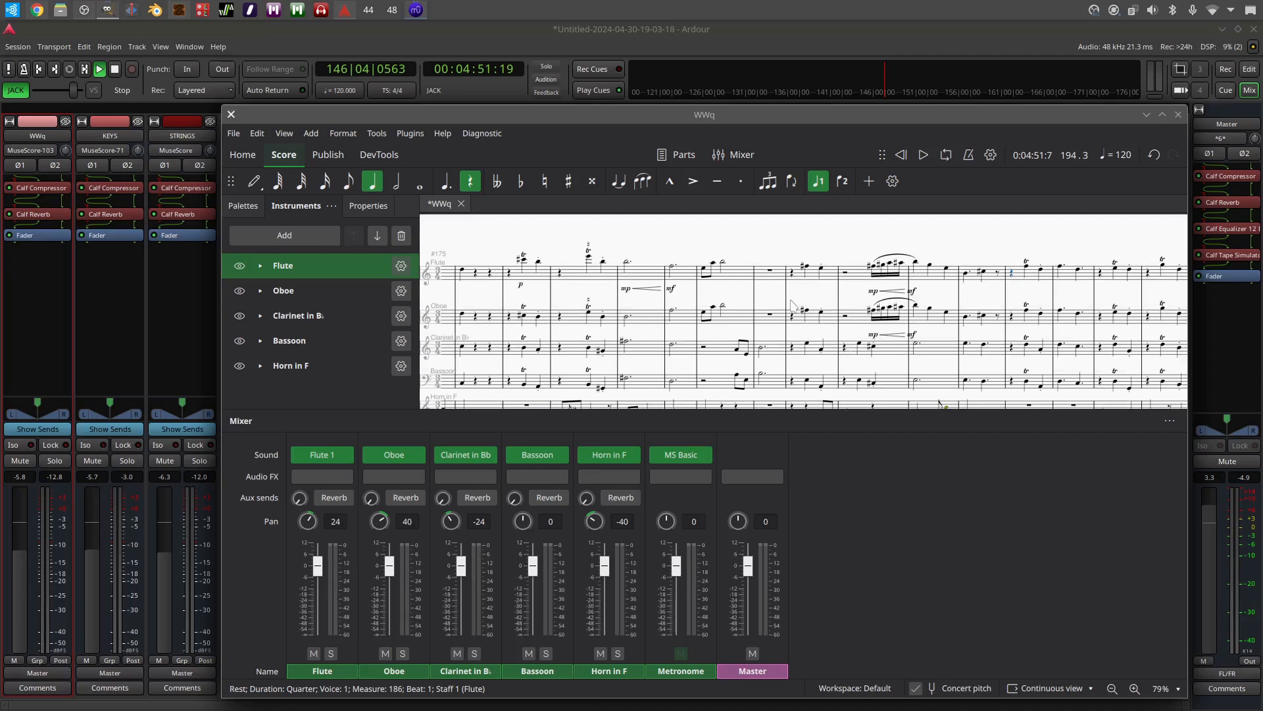
scroll(793, 306, left, 2)
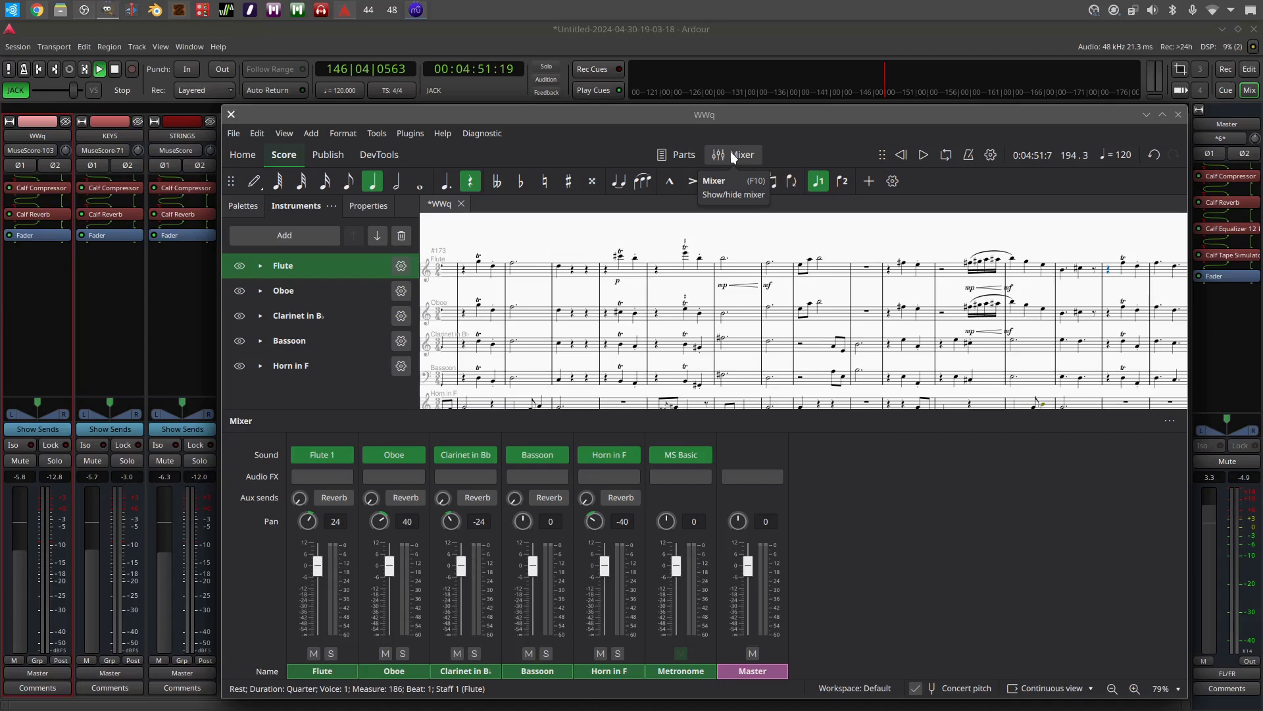
click(731, 153)
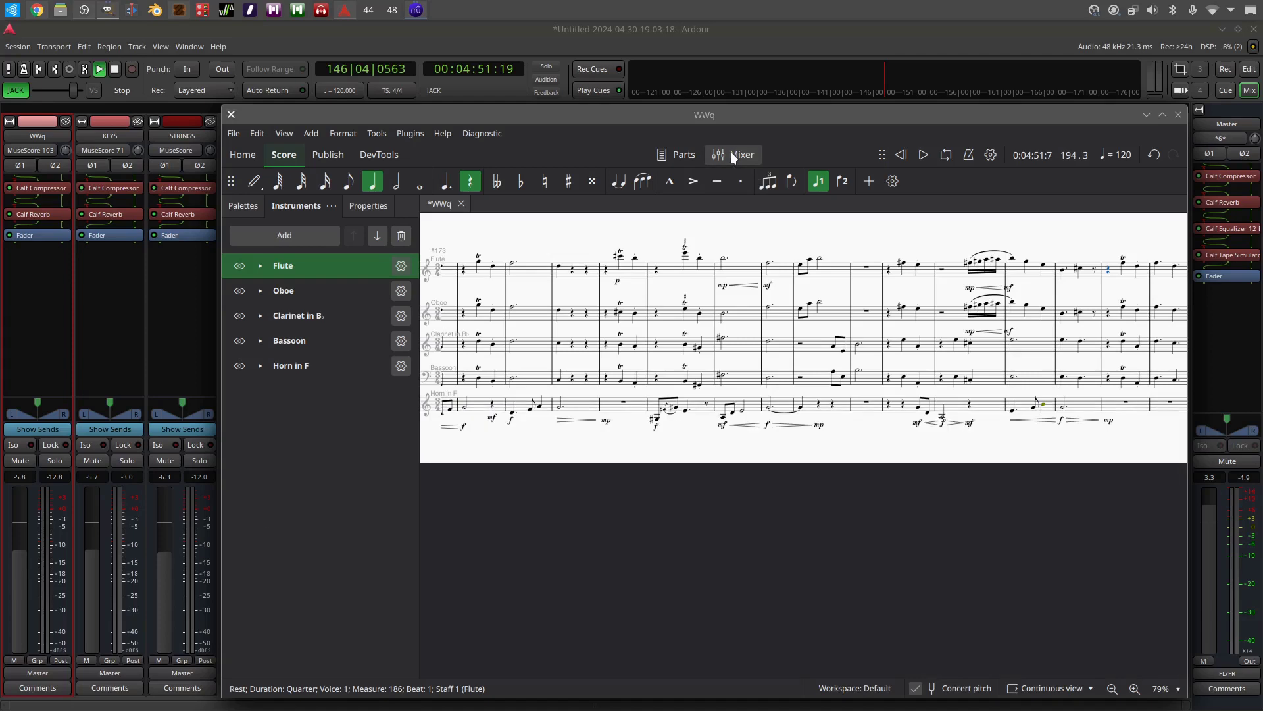
click(732, 155)
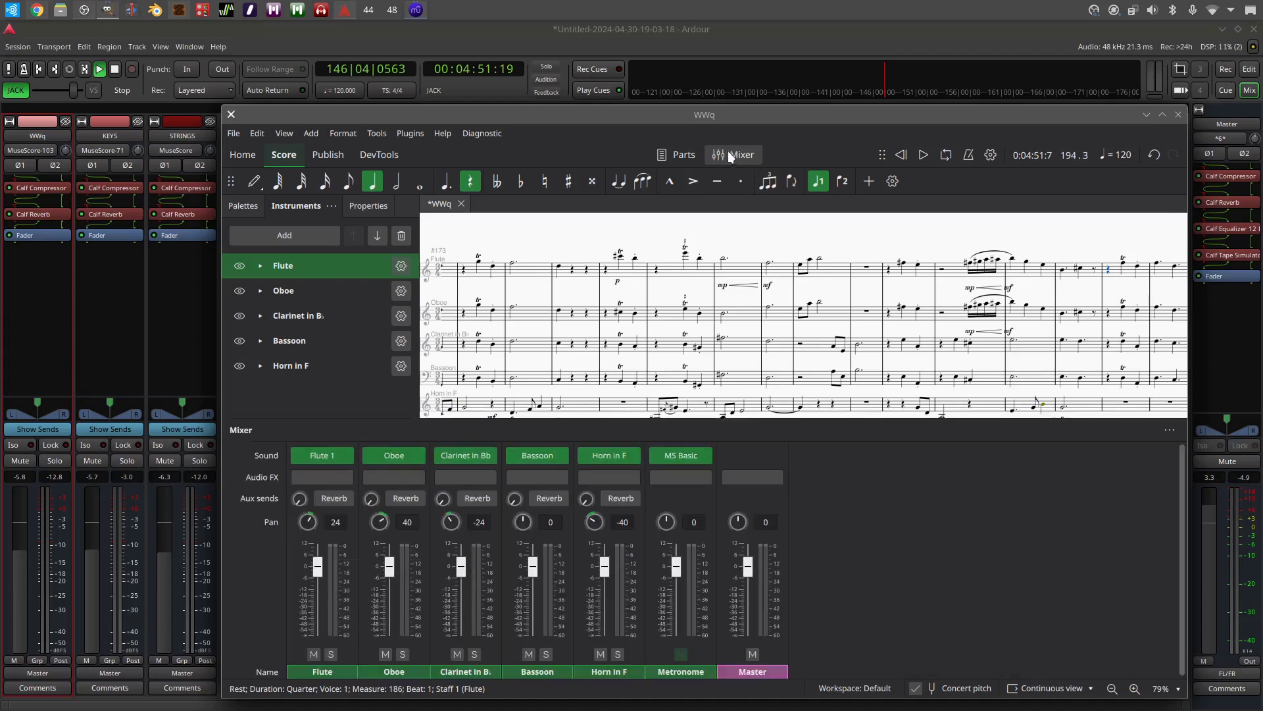
Switch to the STRINGS score, inspect the JACK connections between the MuseScore instances and Ardour's buses in Patchance, and return to the score
click(419, 10)
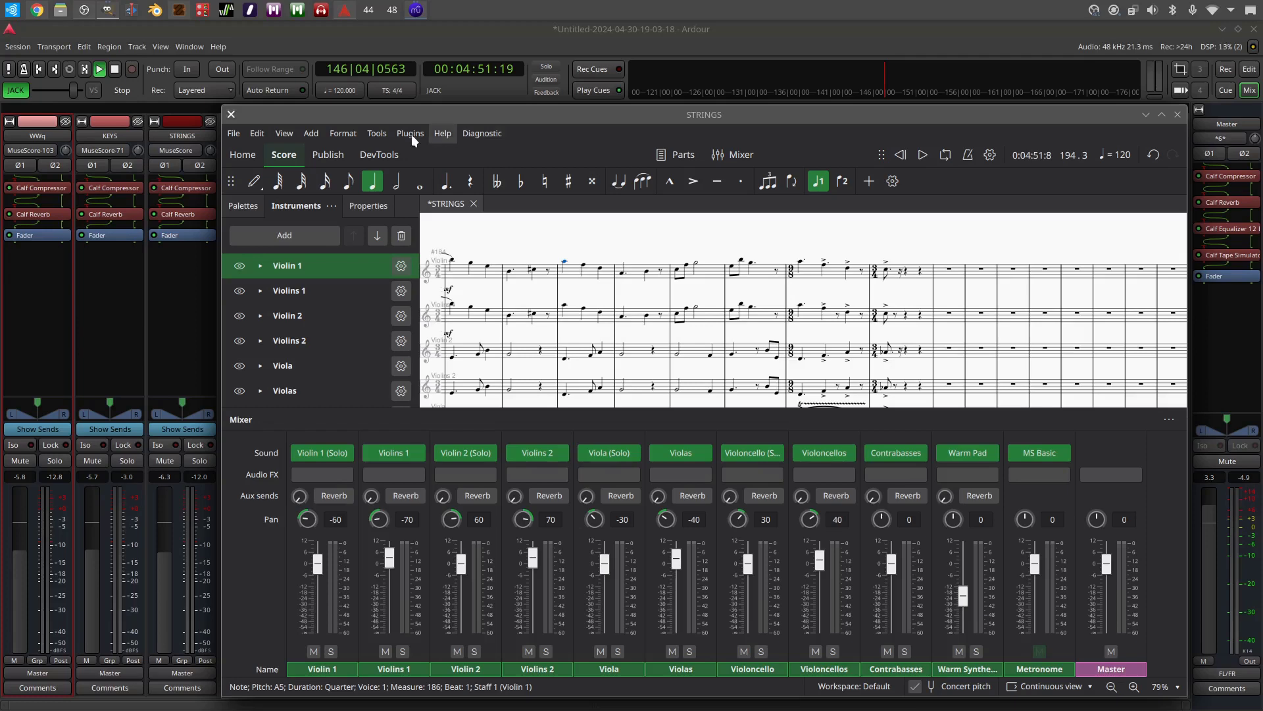
mouse_move(180, 9)
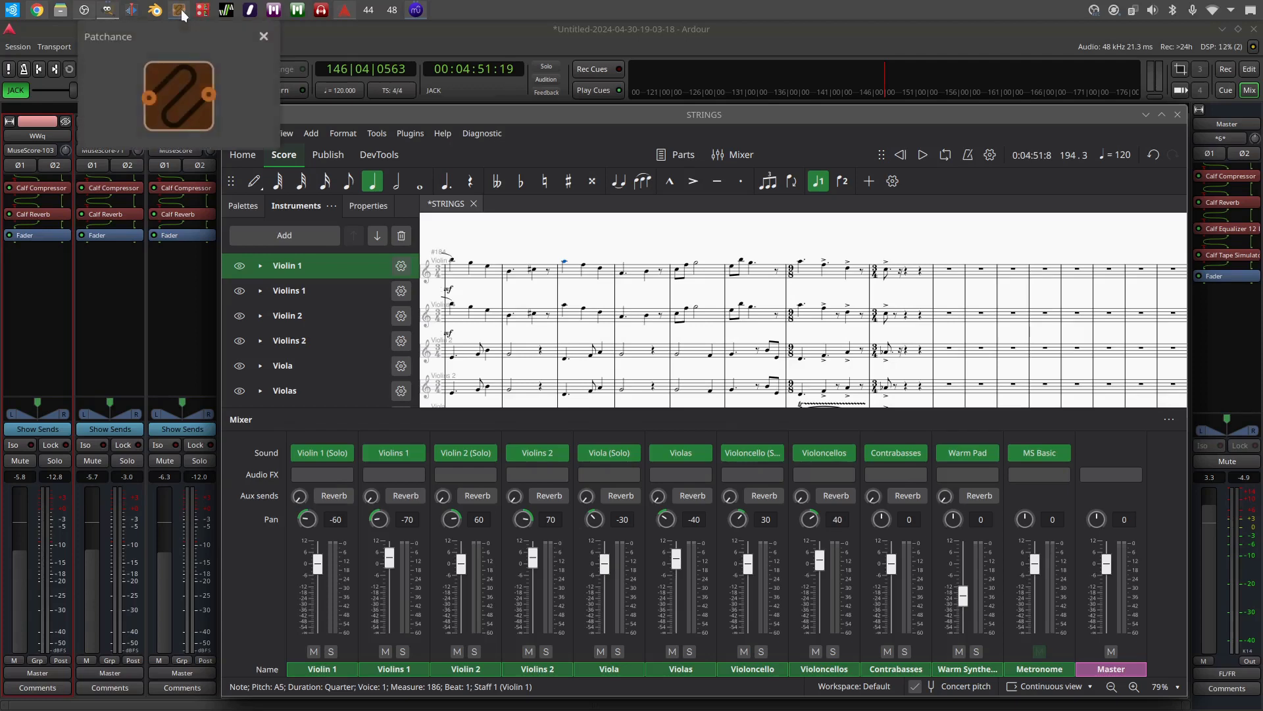
click(223, 69)
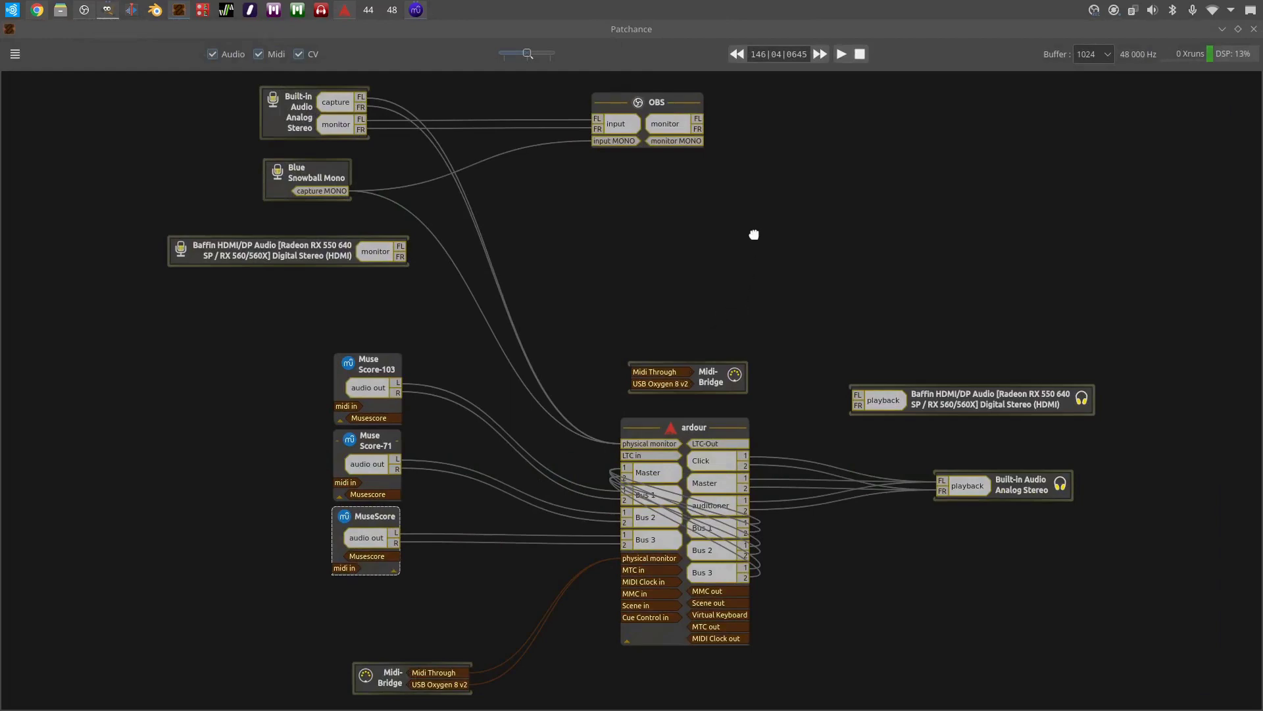
click(1222, 29)
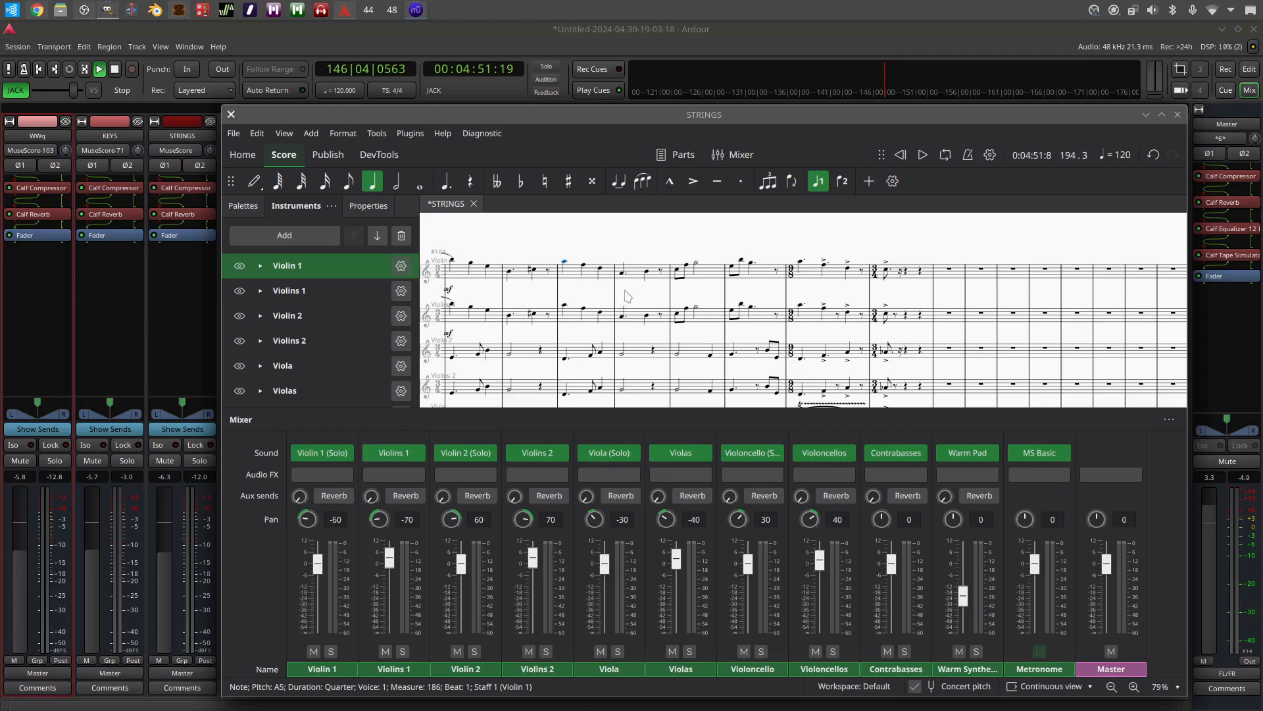
Select the Violin 1 D5 eighth note at the start of measure 182 in the STRINGS score, and view the preceding measures
scroll(638, 254, left, 5)
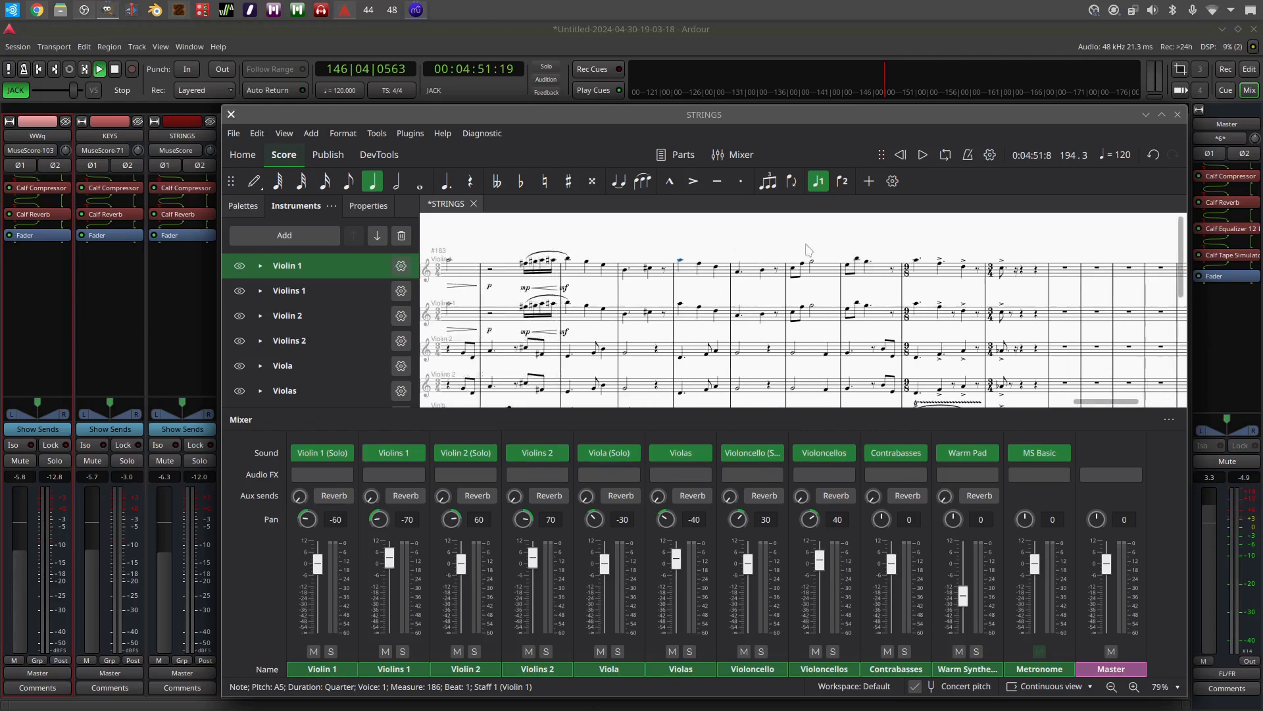
click(574, 264)
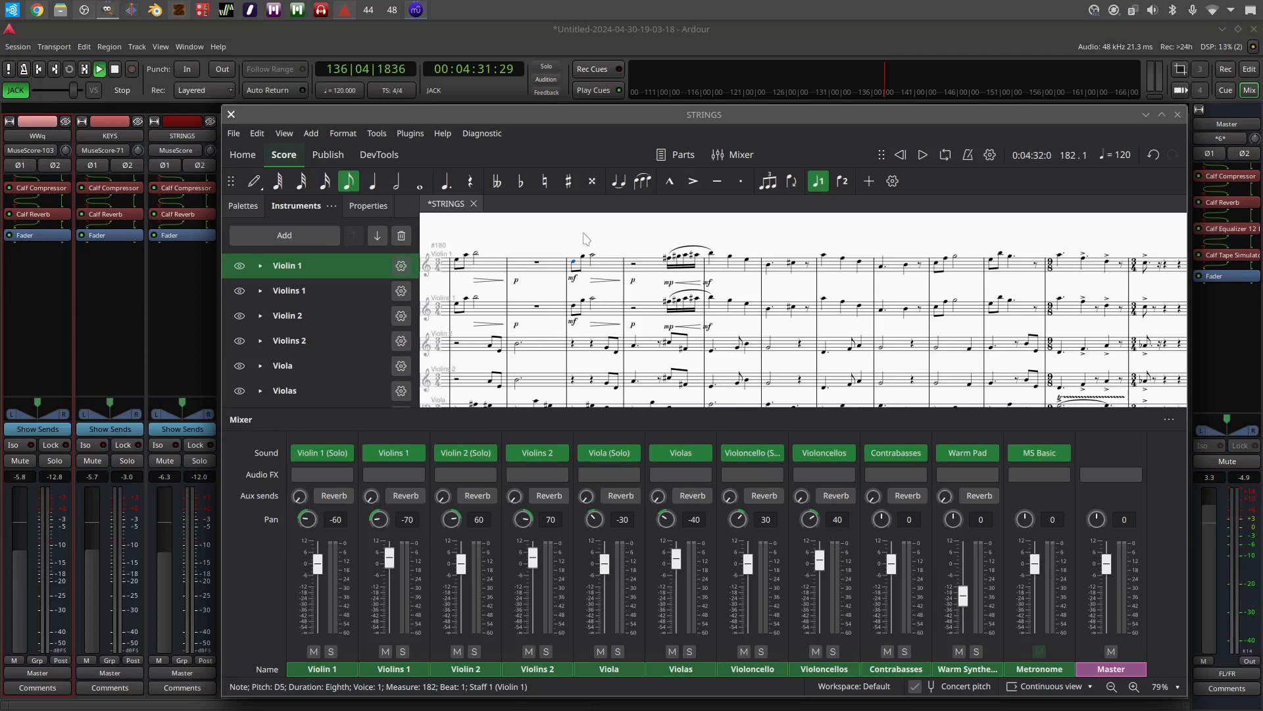
drag(584, 238, 812, 242)
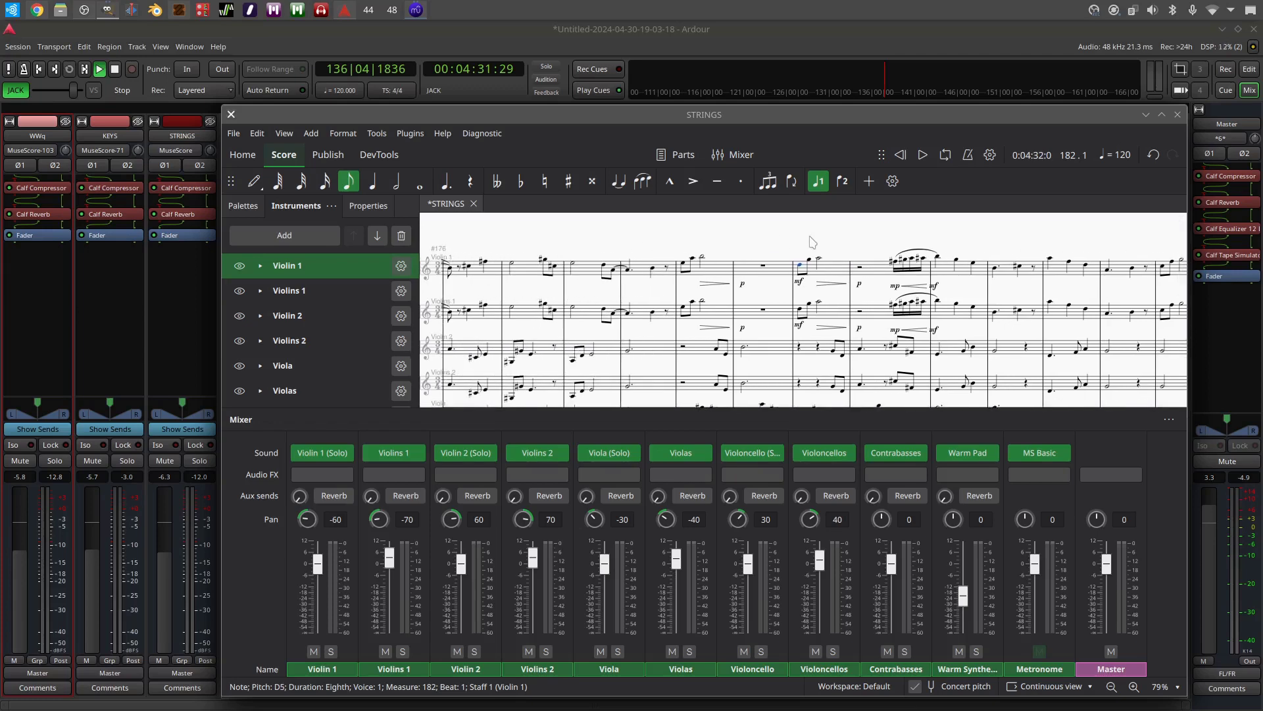